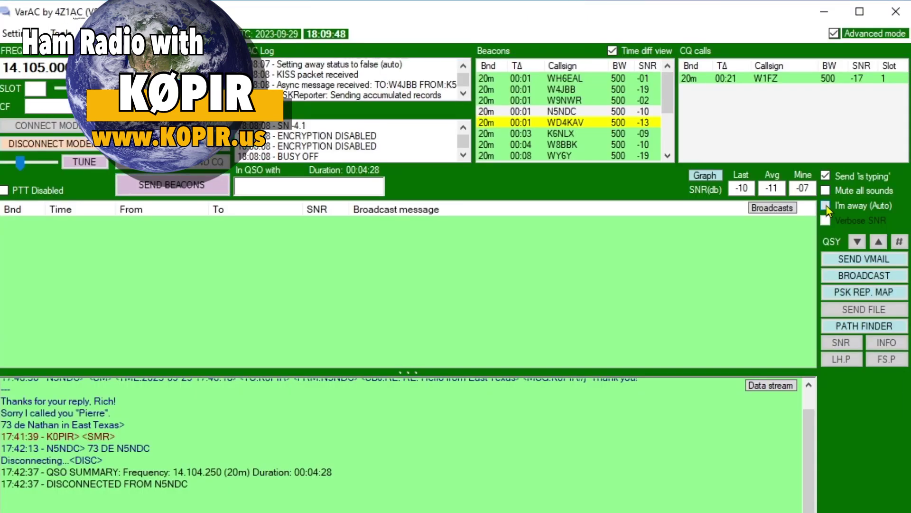
Turn on the automatic away status and view the station's reception reports on the PSK Reporter map.
click(852, 134)
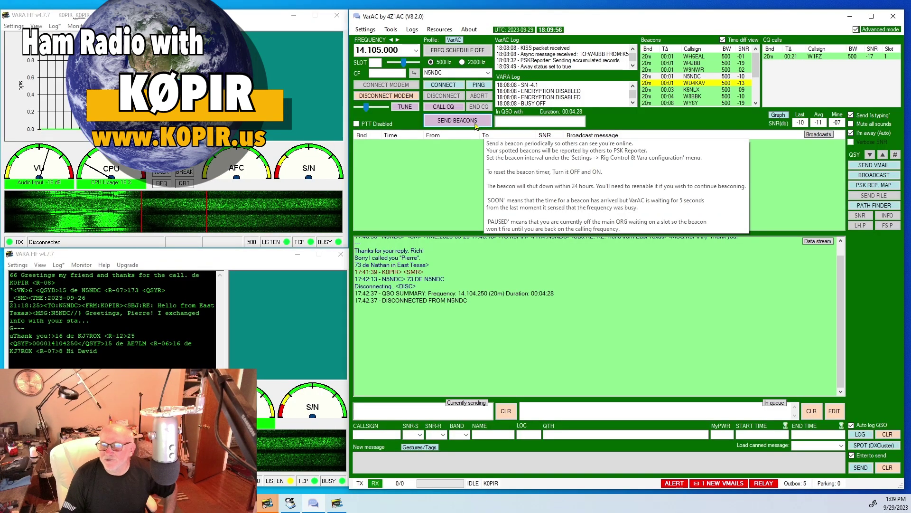
click(875, 185)
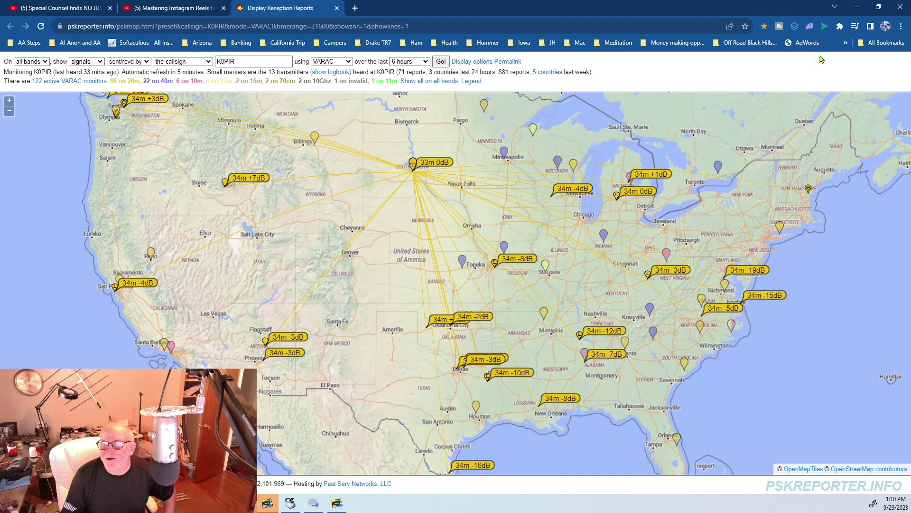
click(856, 7)
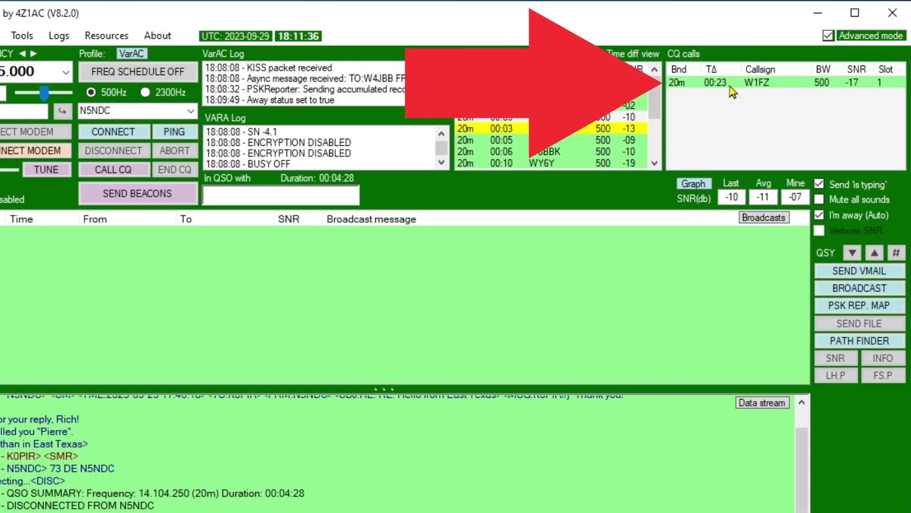
mouse_move(766, 87)
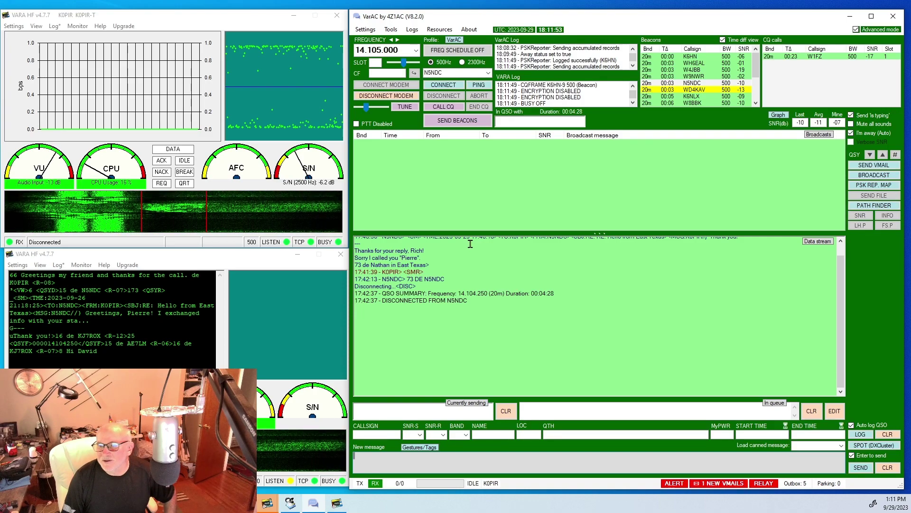
click(730, 483)
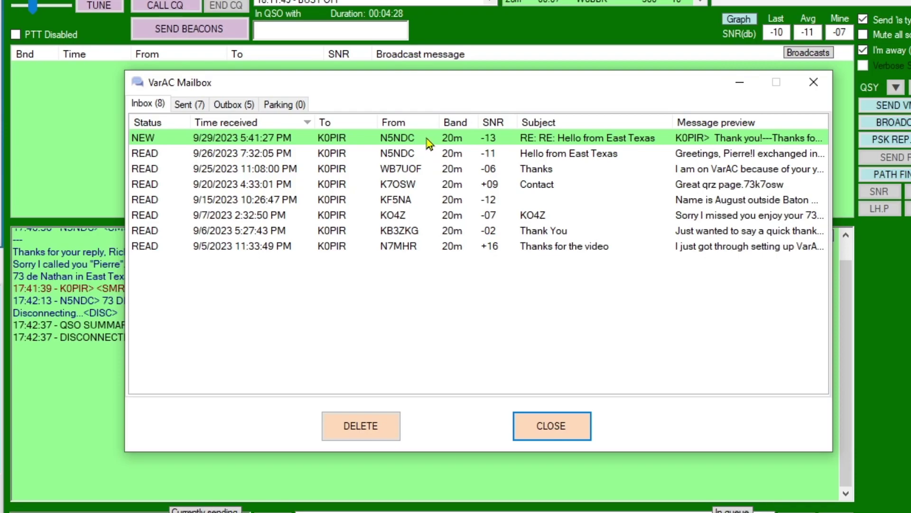
double_click(428, 141)
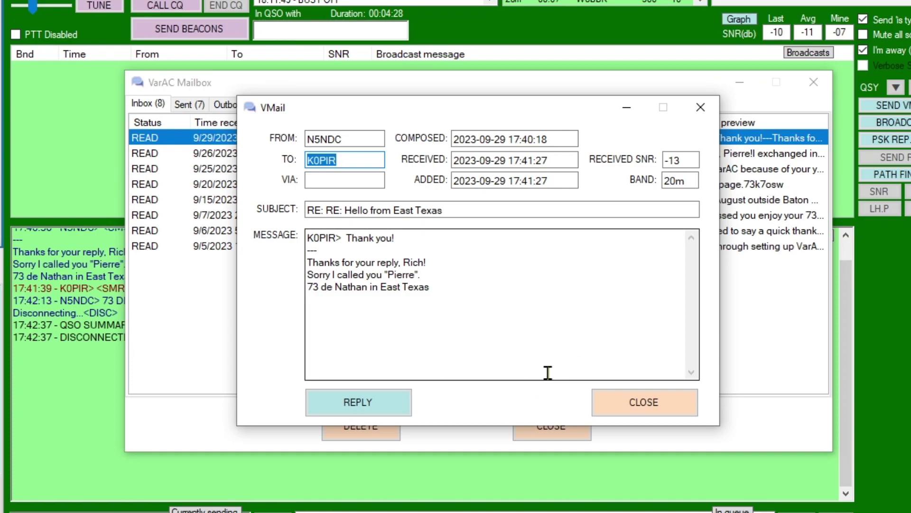
click(637, 405)
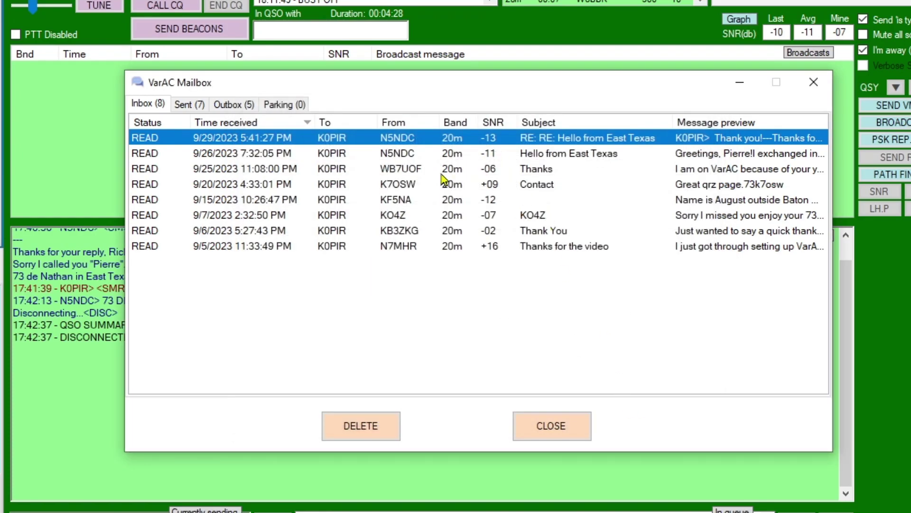
Delete all the messages in the VMail inbox and close the mailbox.
click(363, 426)
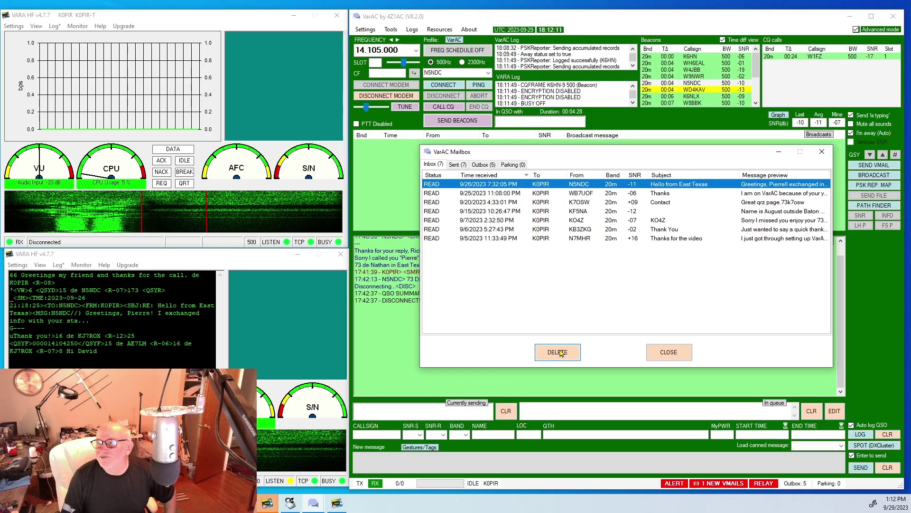
click(560, 352)
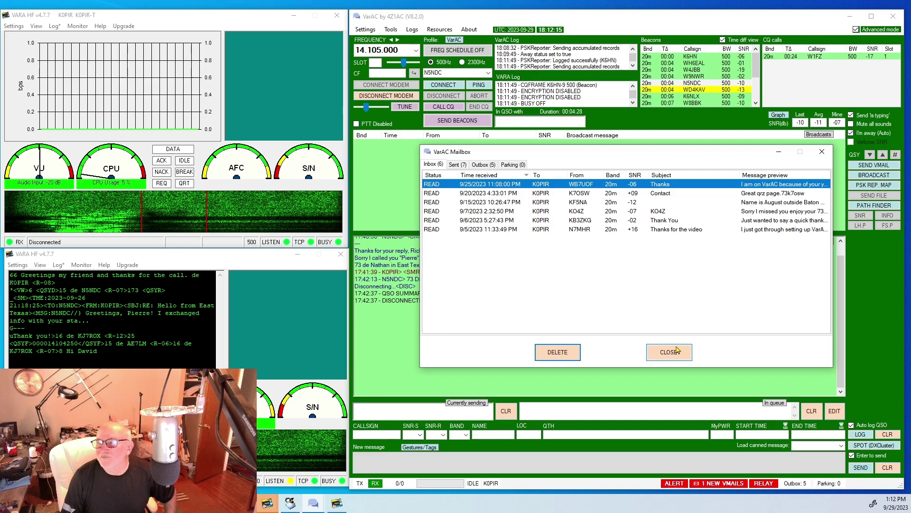
click(570, 348)
click(567, 354)
click(567, 354)
click(567, 354)
click(567, 354)
click(568, 354)
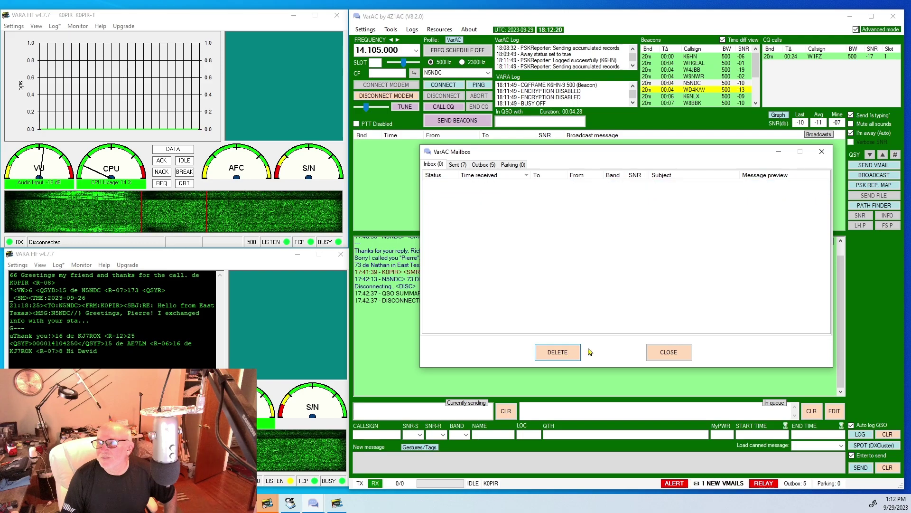
click(664, 352)
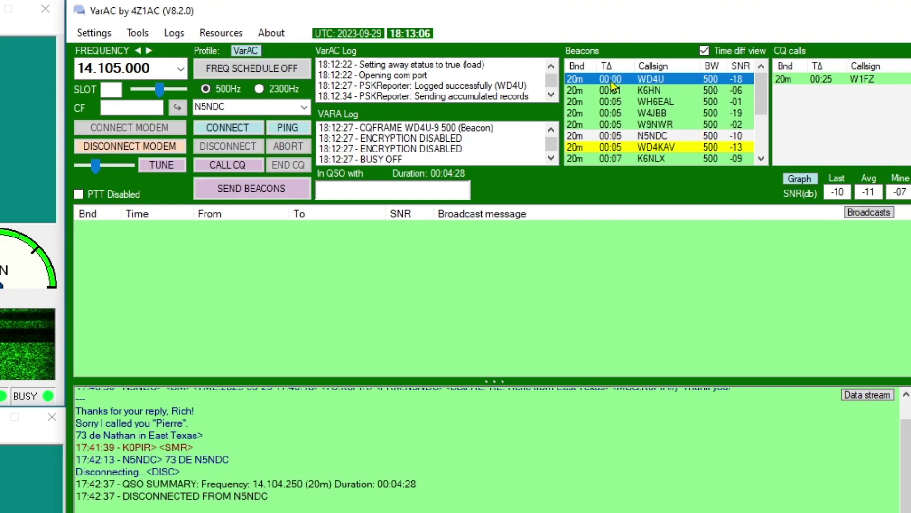
Connect to beacon station WD4U and move the contact up to 14.105.750, clearing the duplicate QSY request from the outgoing queue.
right_click(613, 86)
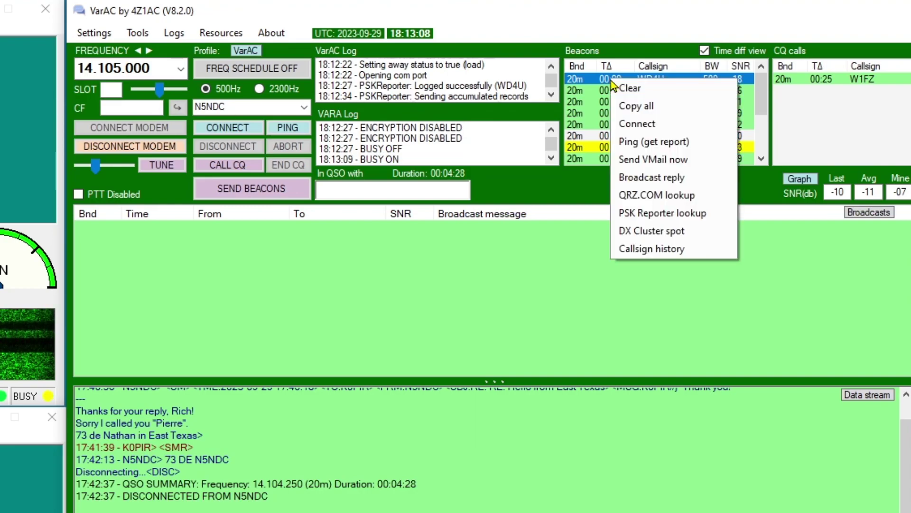
click(619, 124)
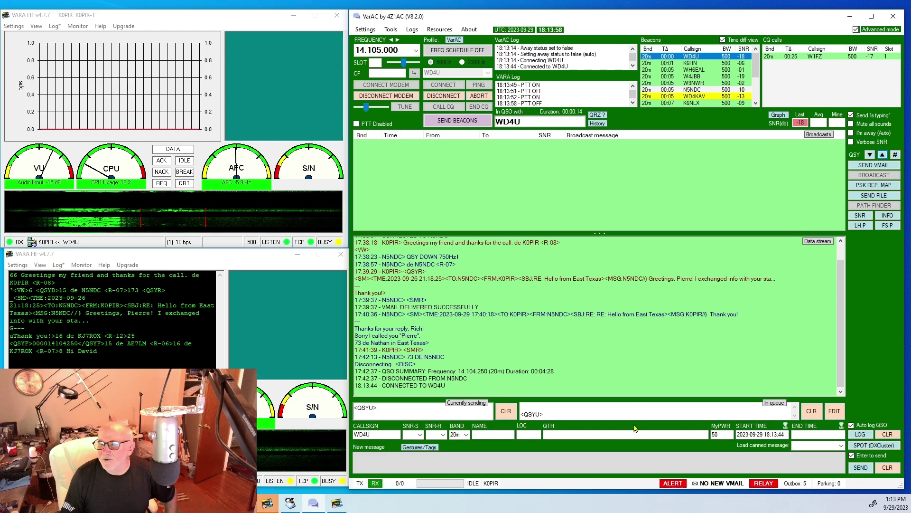
click(820, 410)
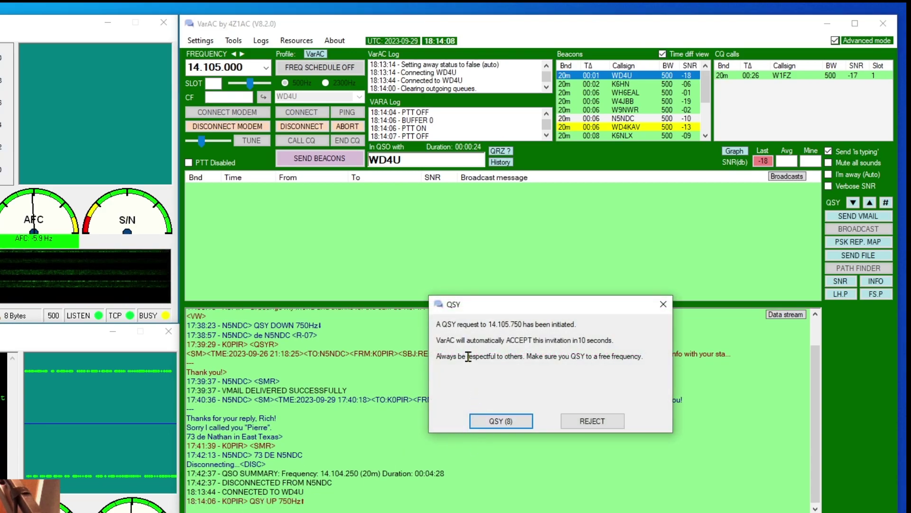
click(515, 424)
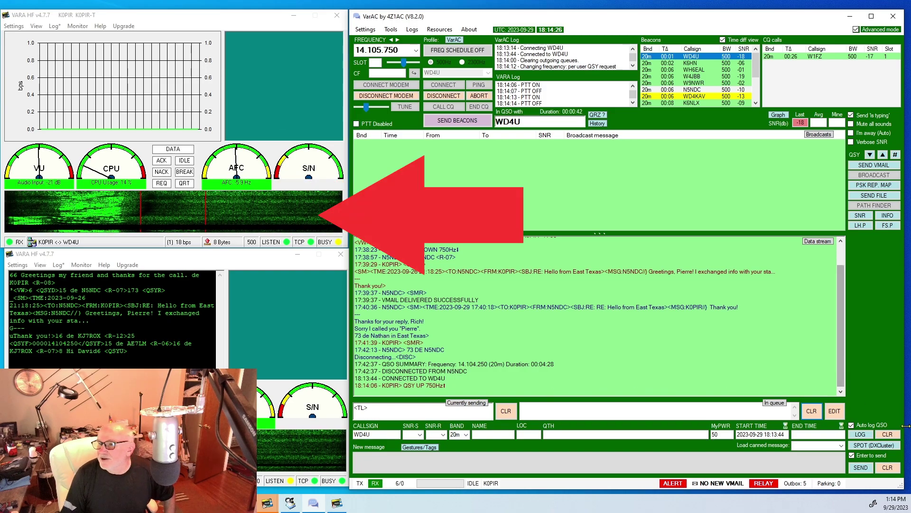
Load the MY INFO canned message for WD4U and disconnect from the station.
click(842, 446)
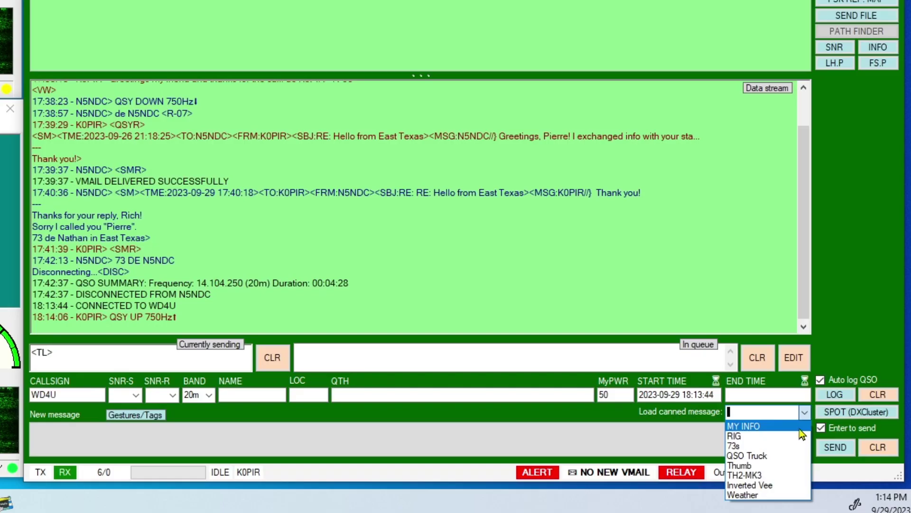
click(799, 426)
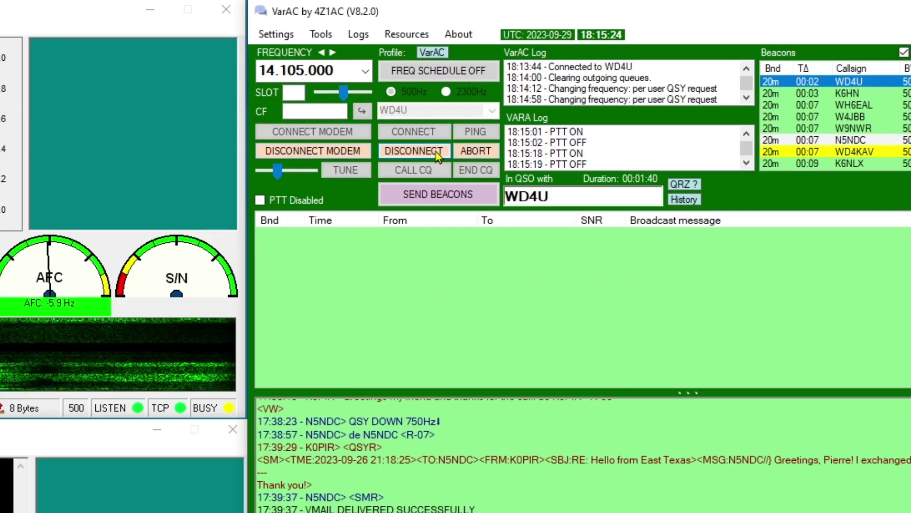
click(457, 98)
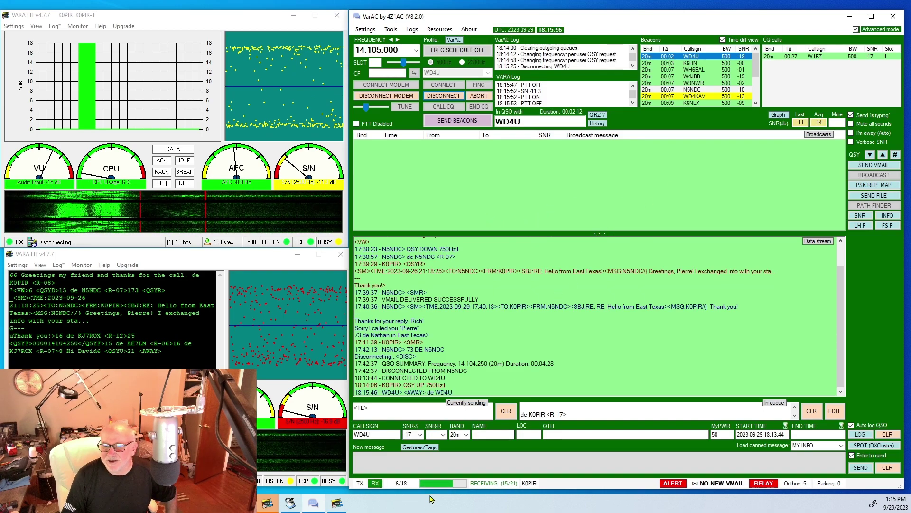
click(291, 504)
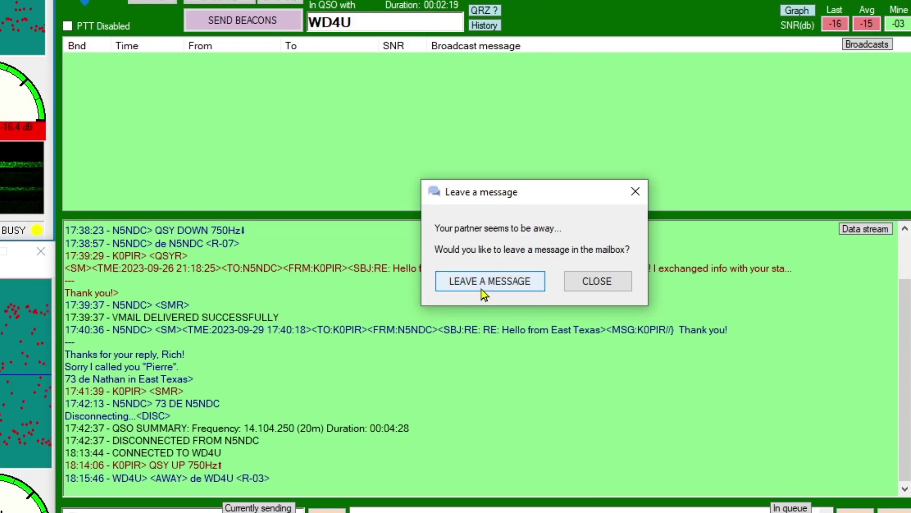
click(607, 286)
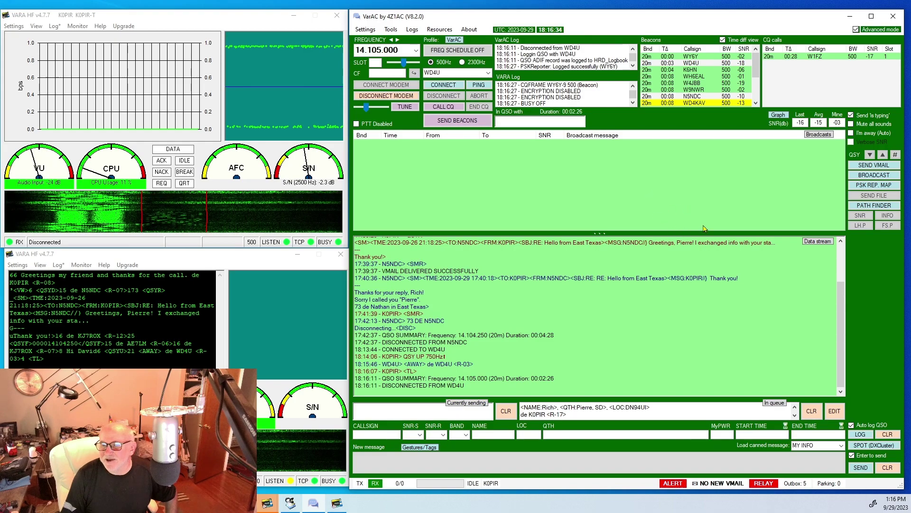
click(812, 411)
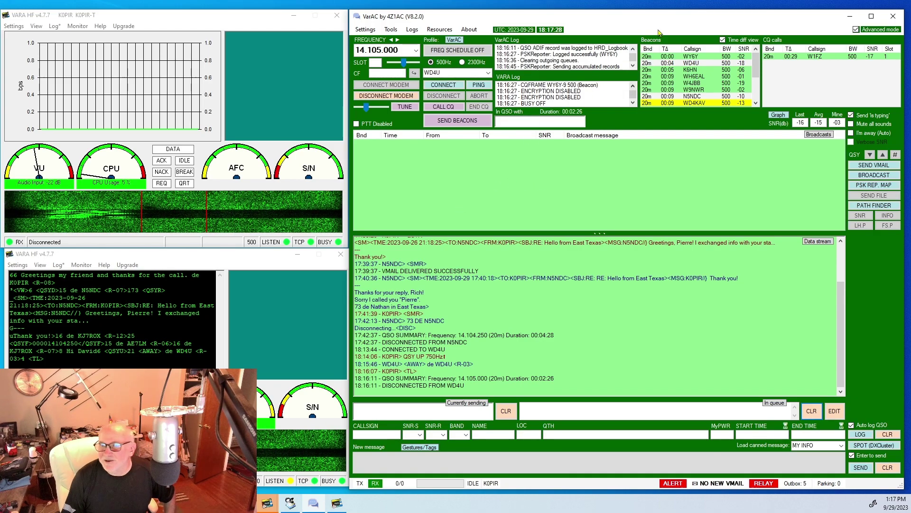
Connect to station WY6Y from its 20m entry in the beacons list.
drag(645, 17, 643, 16)
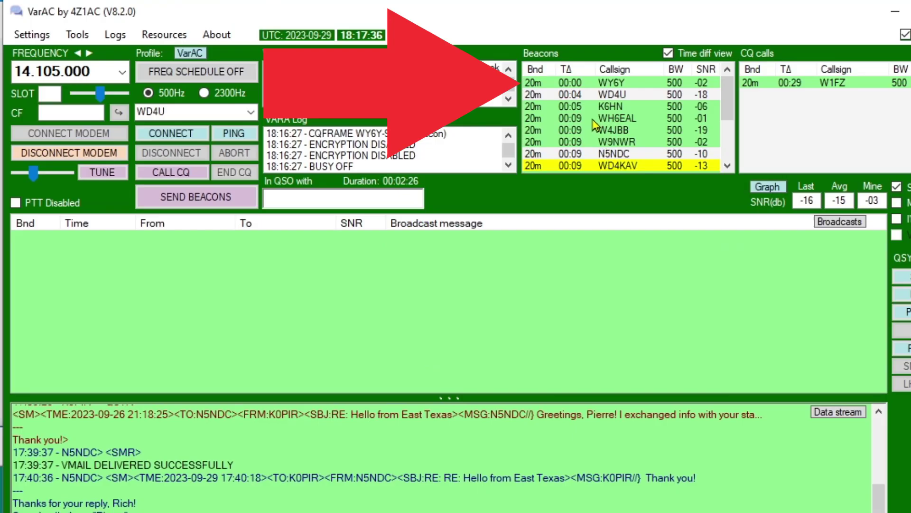
click(591, 86)
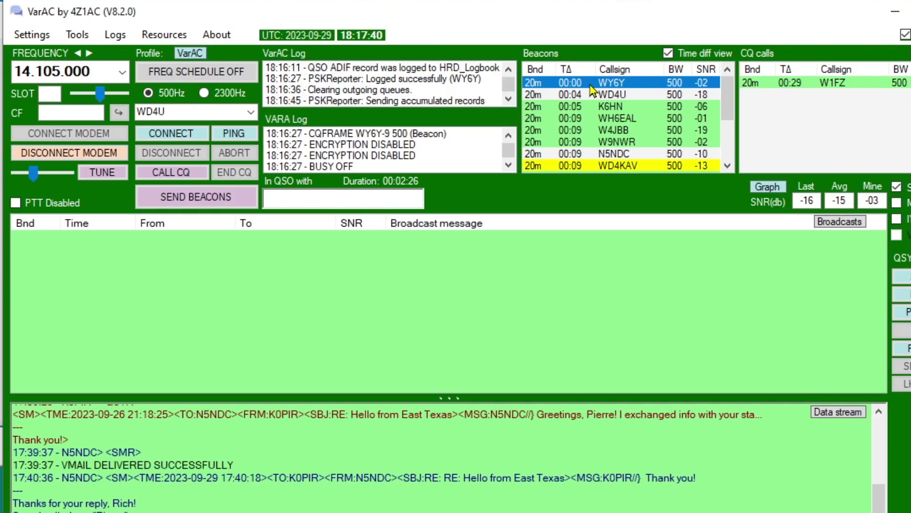
right_click(590, 89)
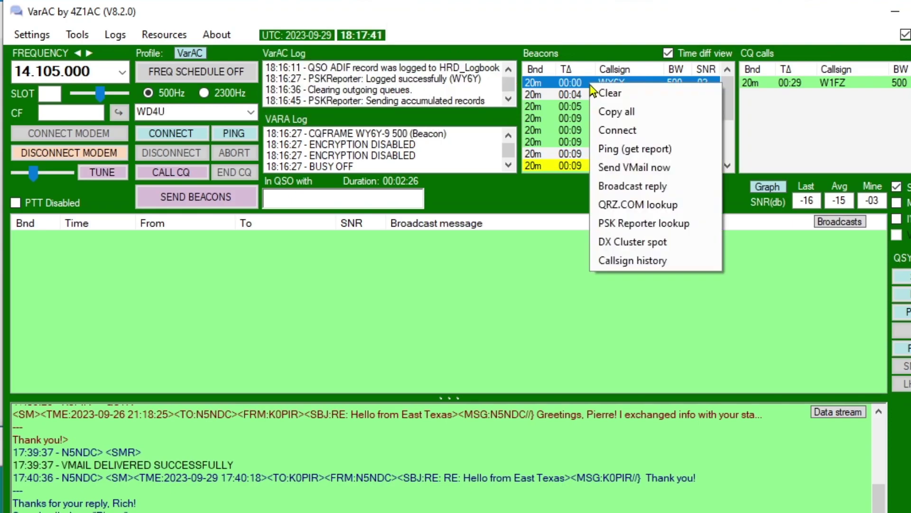
click(593, 133)
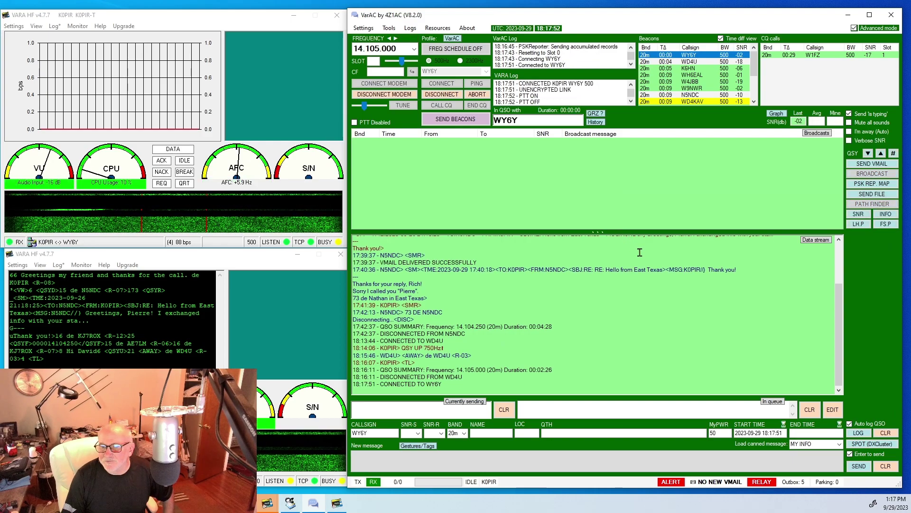
click(881, 154)
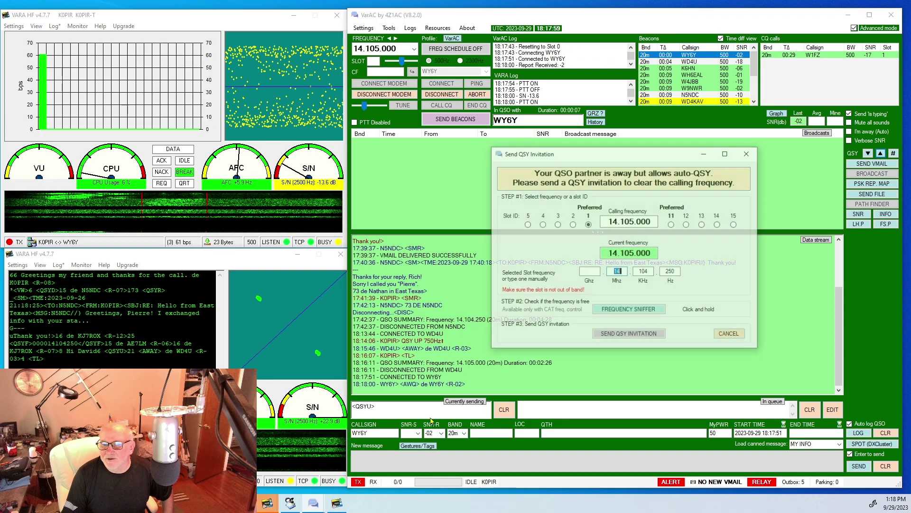
click(612, 314)
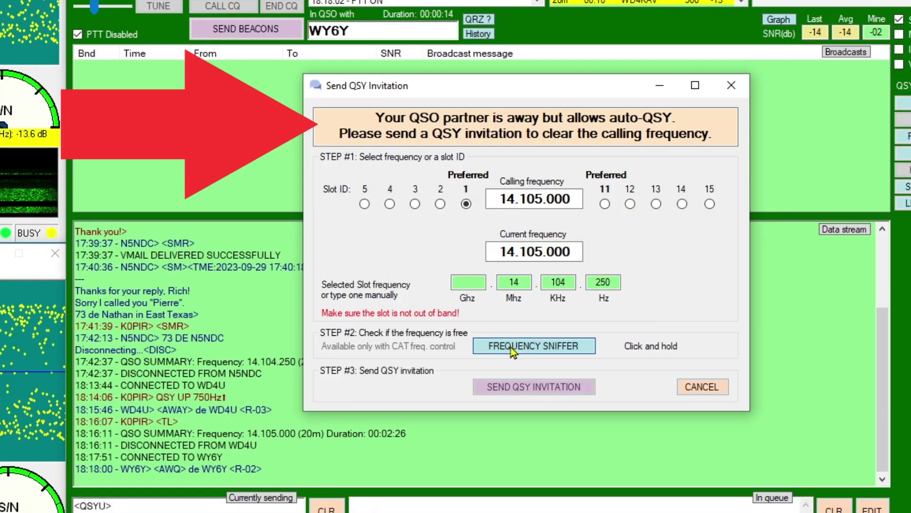
click(511, 347)
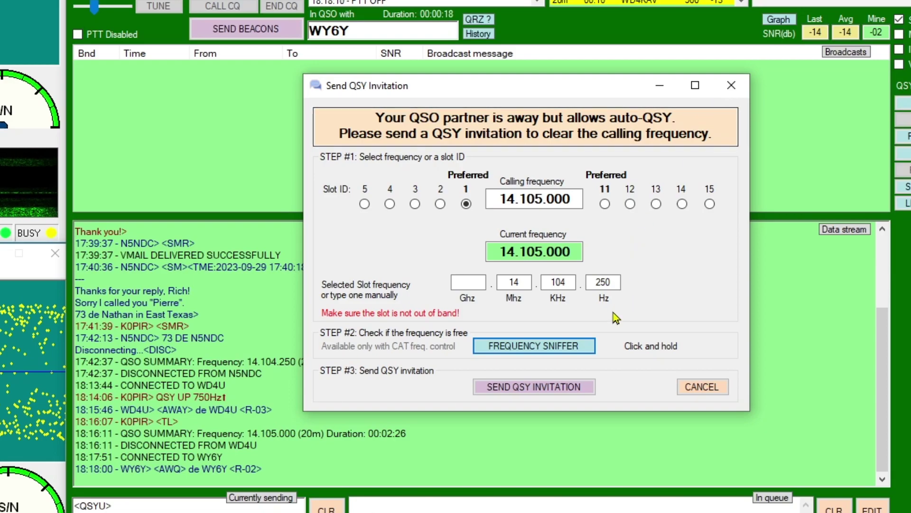
click(606, 205)
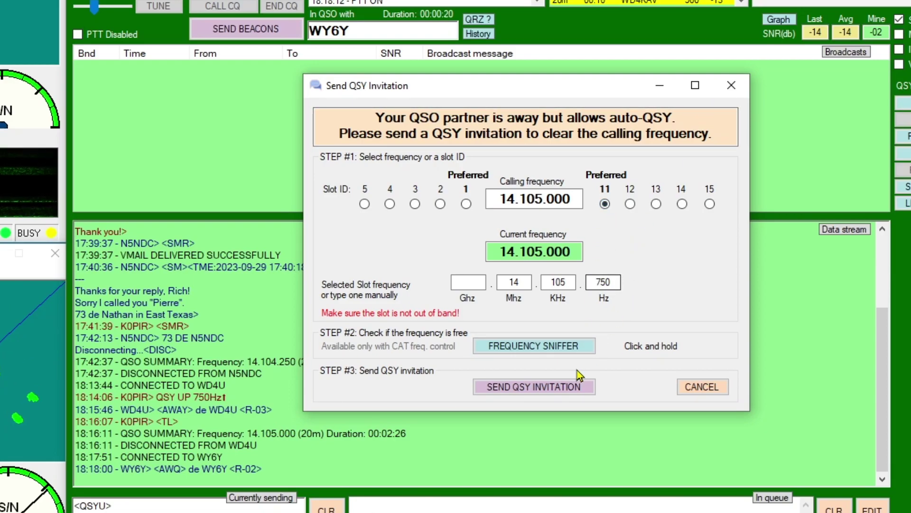
click(561, 383)
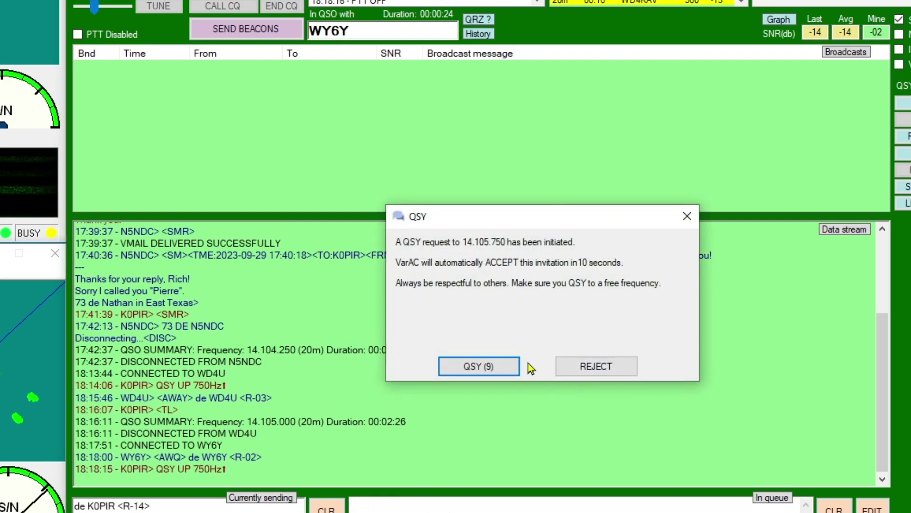
click(499, 365)
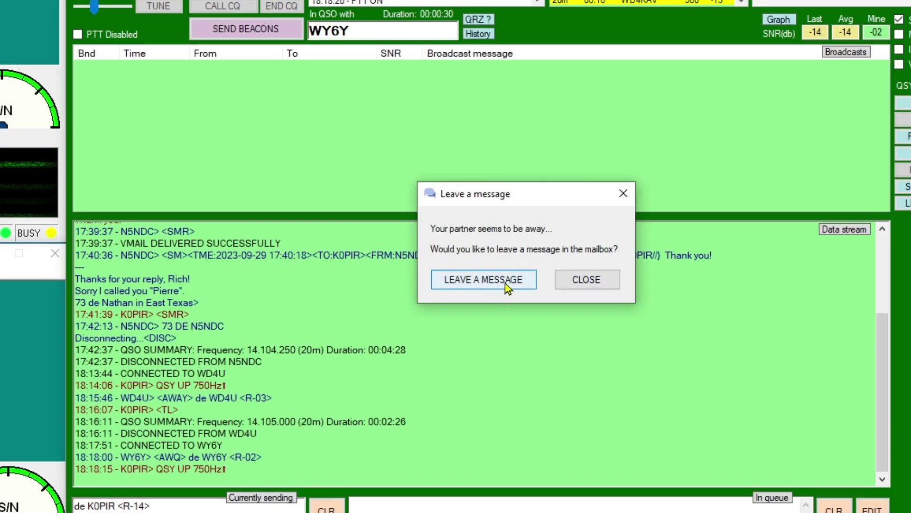
click(499, 284)
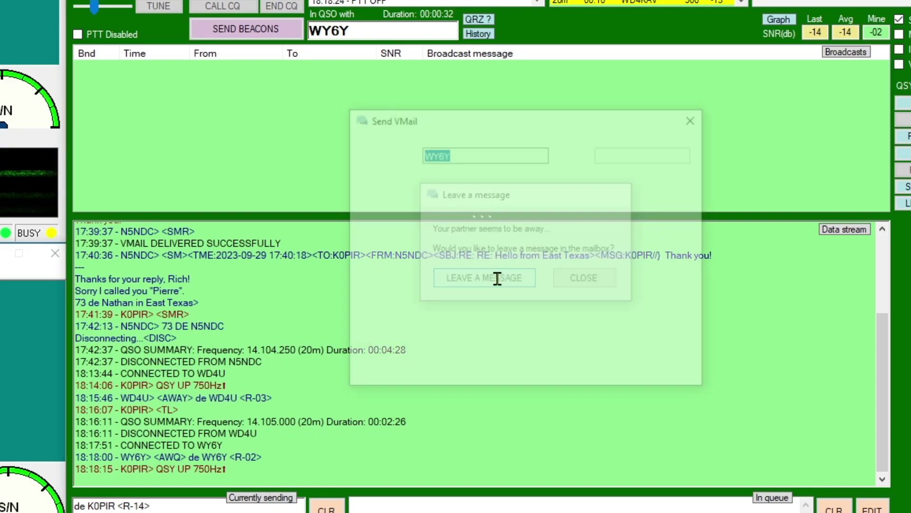
text(Hi)
click(465, 261)
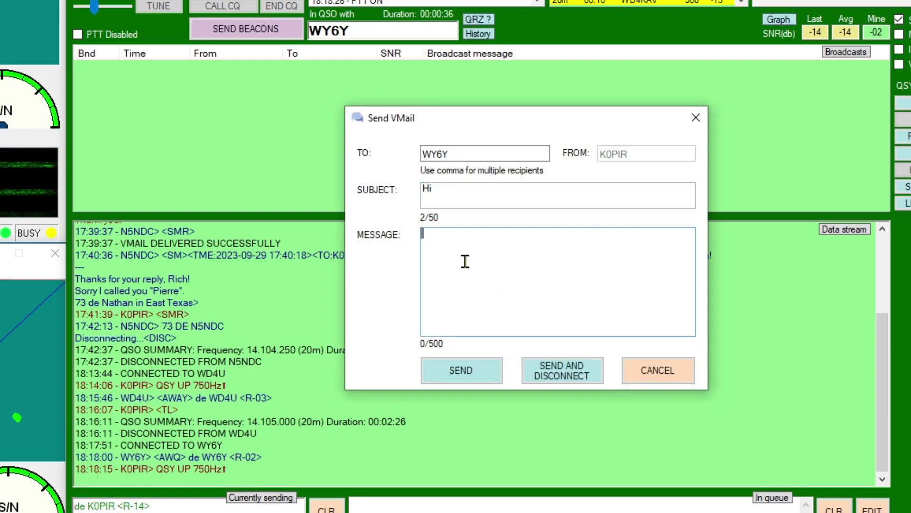
text(Catch)
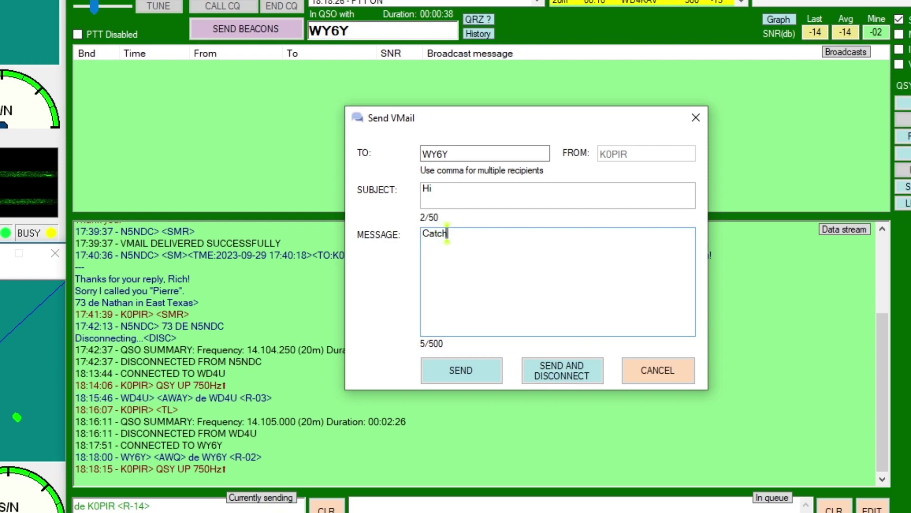
text( yo)
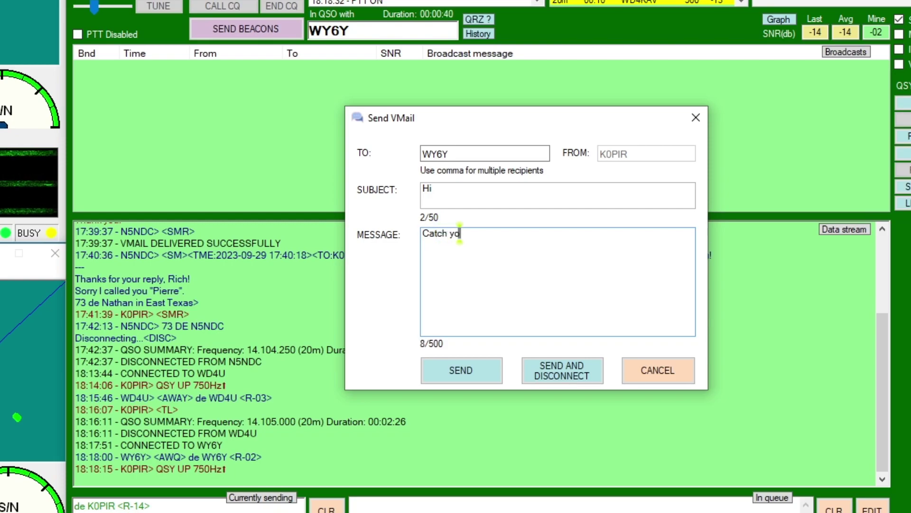
text(u later)
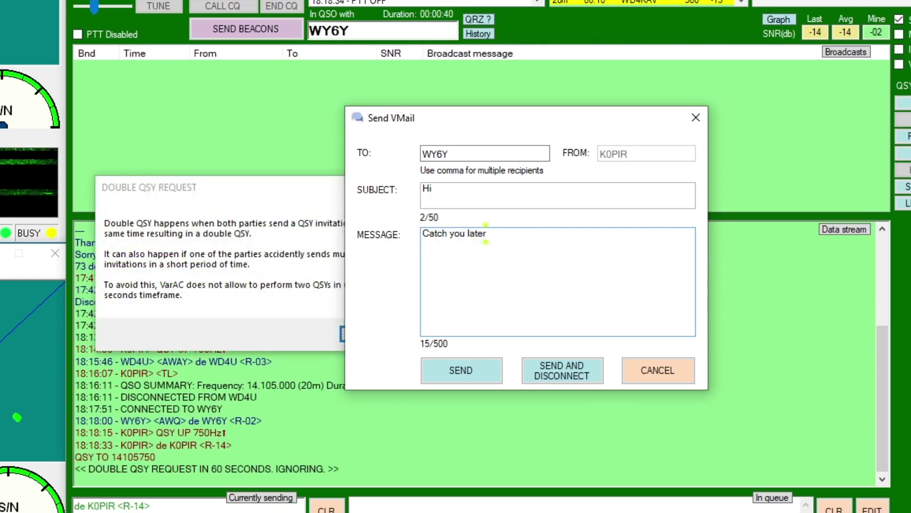
click(481, 371)
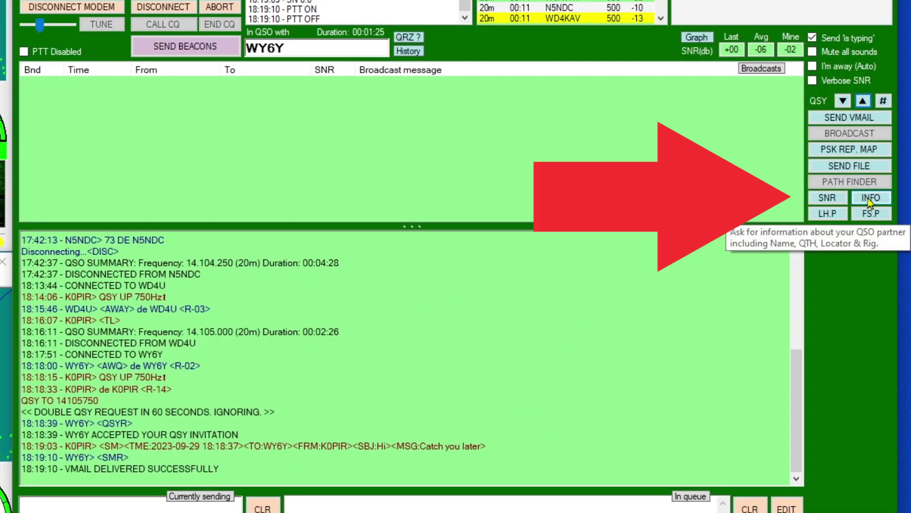
Request WY6Y's station information and load the MY INFO canned message to send back.
click(870, 201)
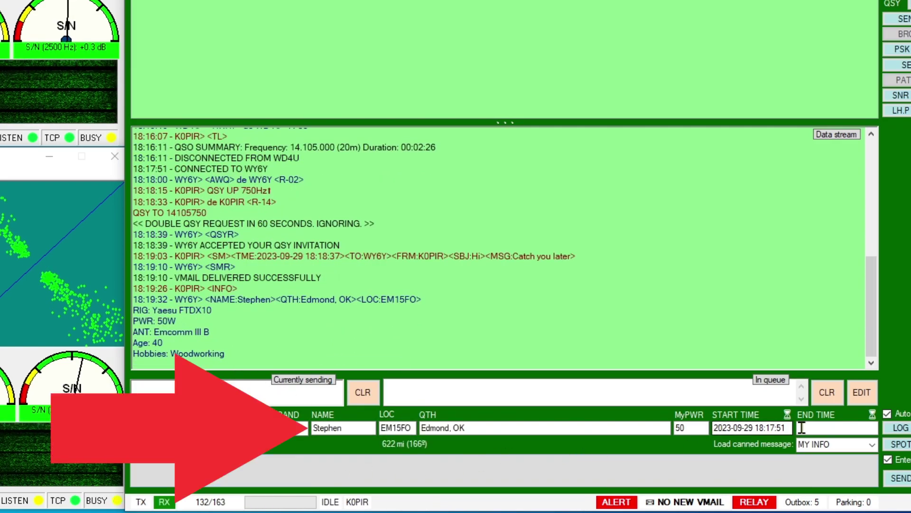
click(872, 446)
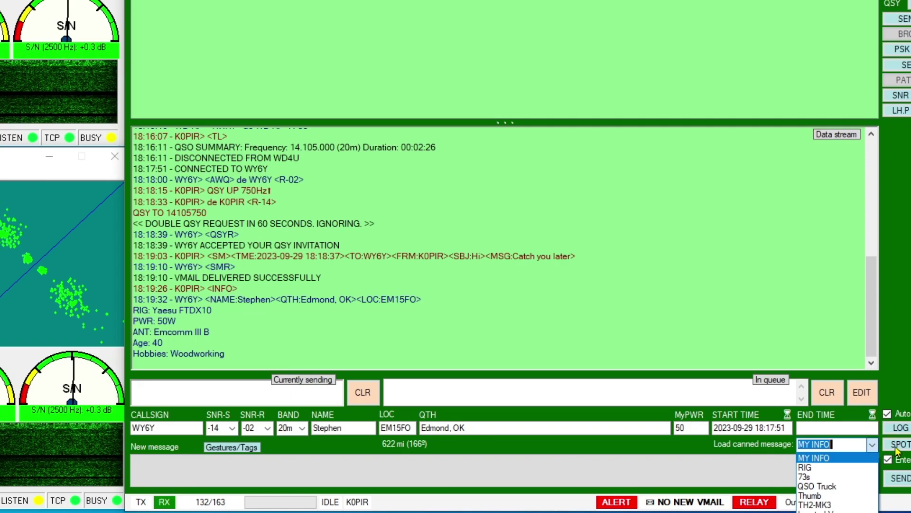
click(825, 459)
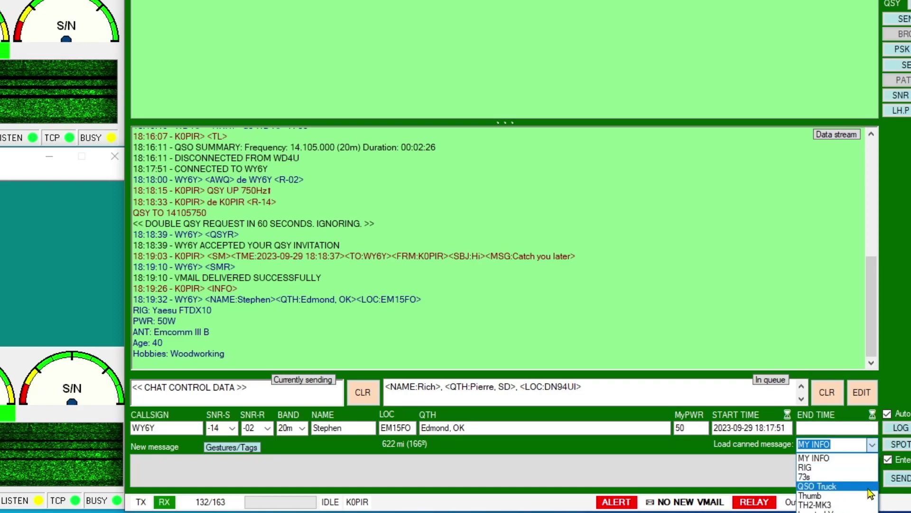
Load the 73s canned message to sign off from WY6Y, and accept the QSY back to 14105000 once disconnected.
click(850, 477)
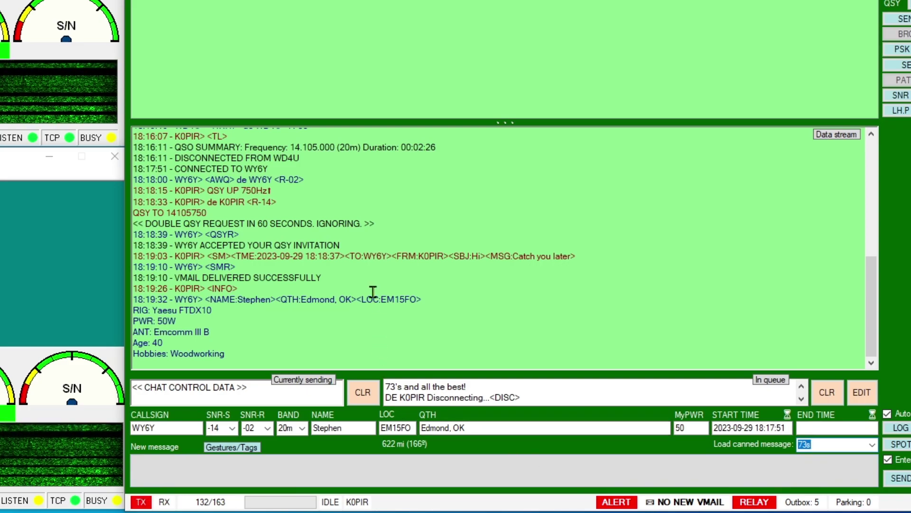
click(488, 388)
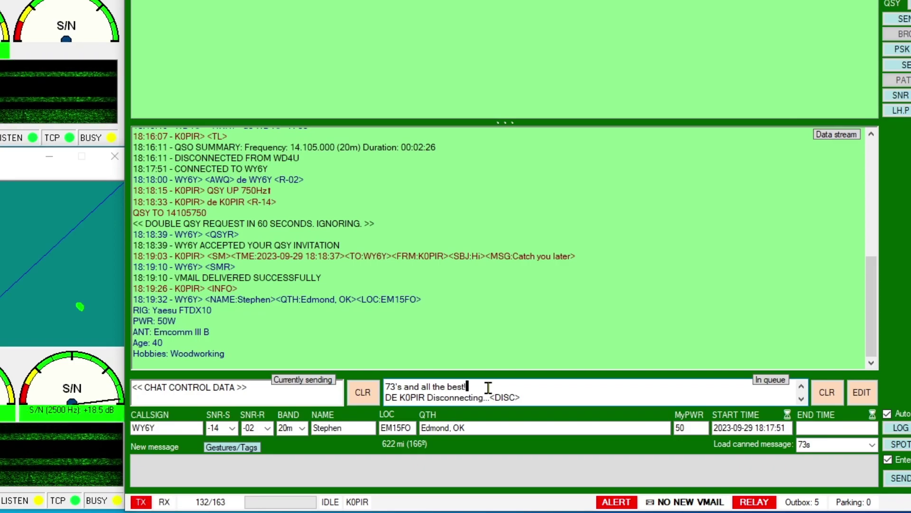
click(834, 395)
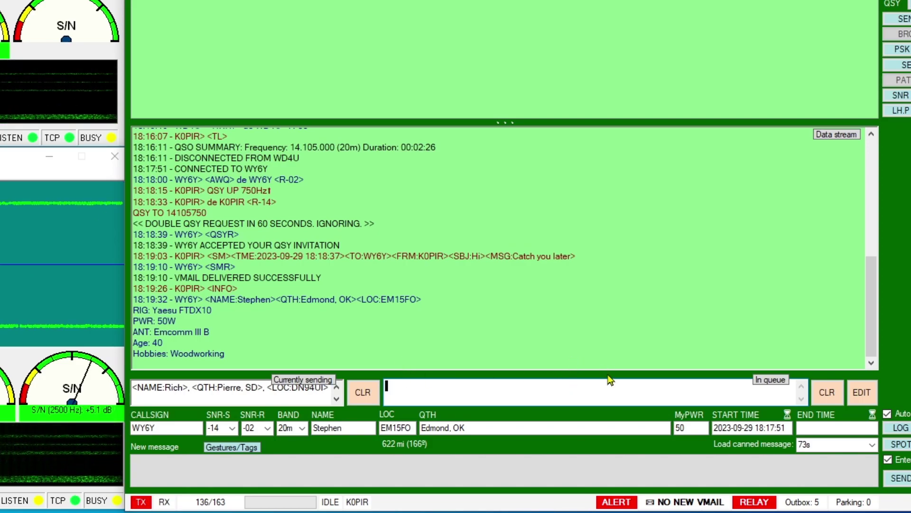
click(337, 399)
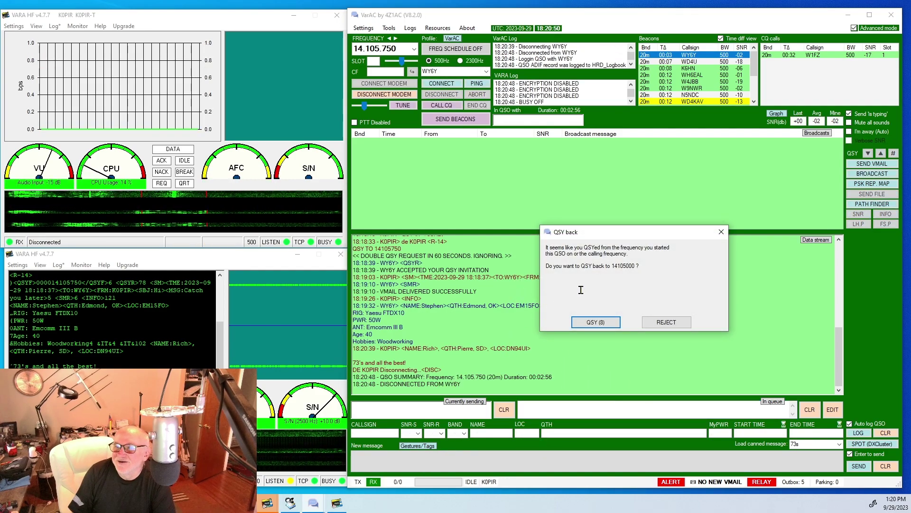
click(591, 323)
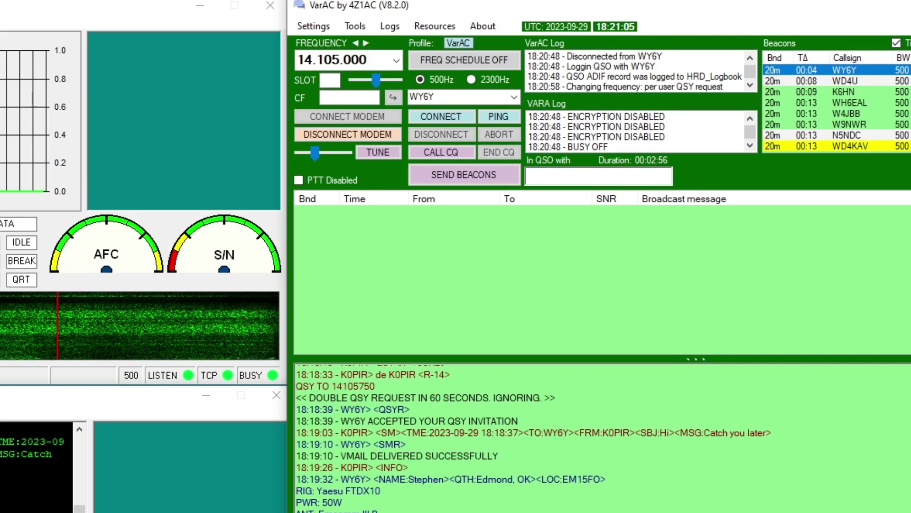
Review the RIG control and VARA configurations, including the beacon and CQ slot settings, then save and exit.
click(313, 26)
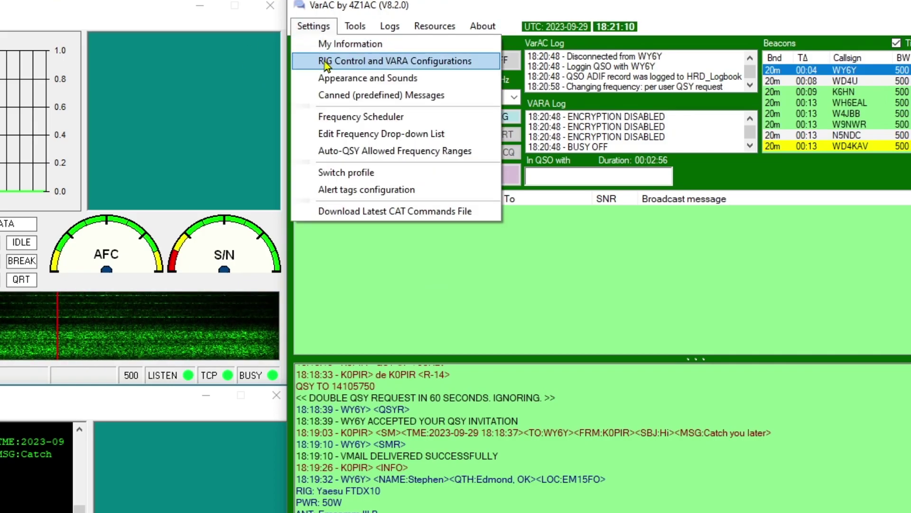
click(326, 64)
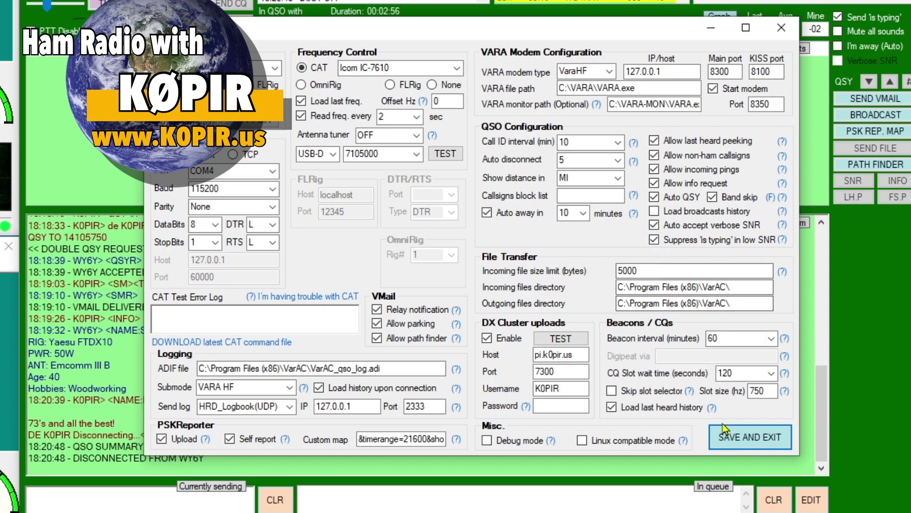
click(751, 439)
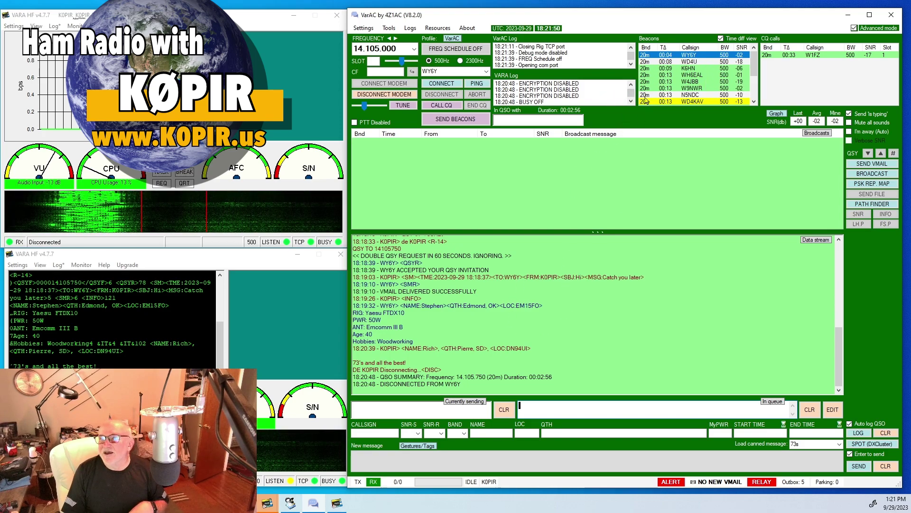
mouse_move(670, 59)
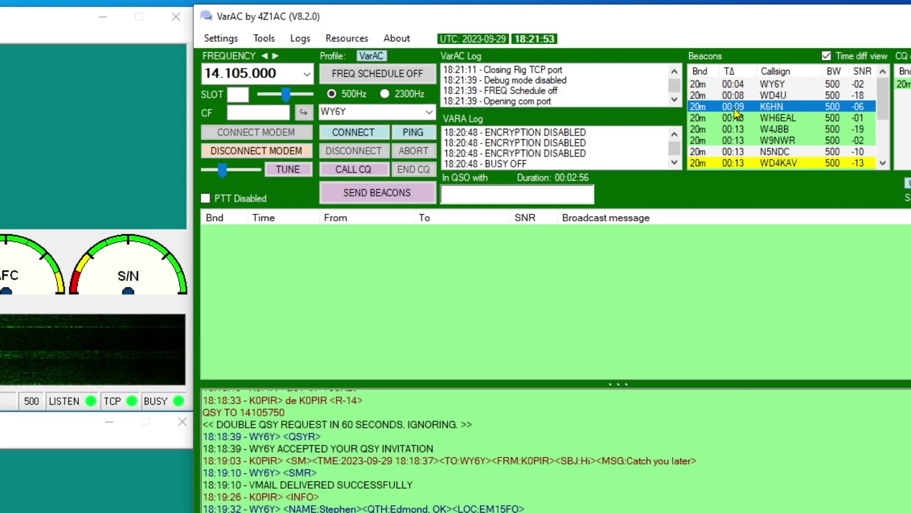
right_click(667, 69)
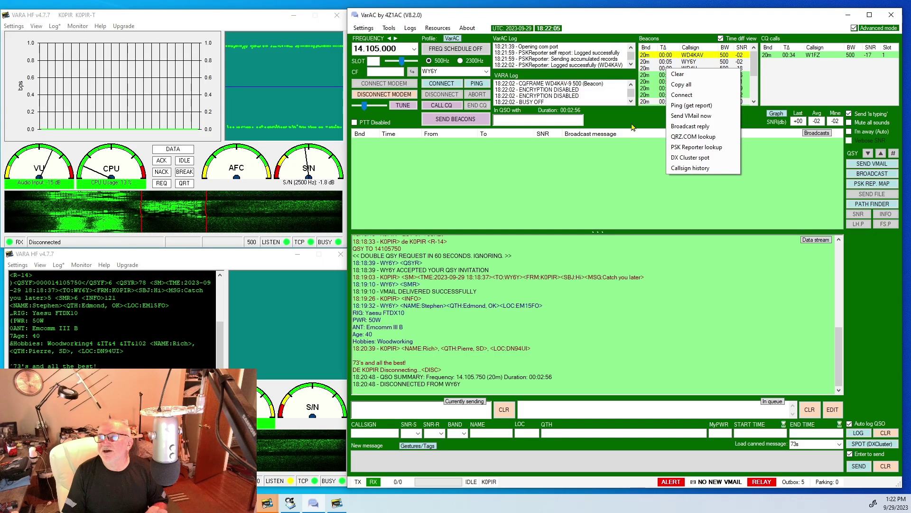
click(644, 28)
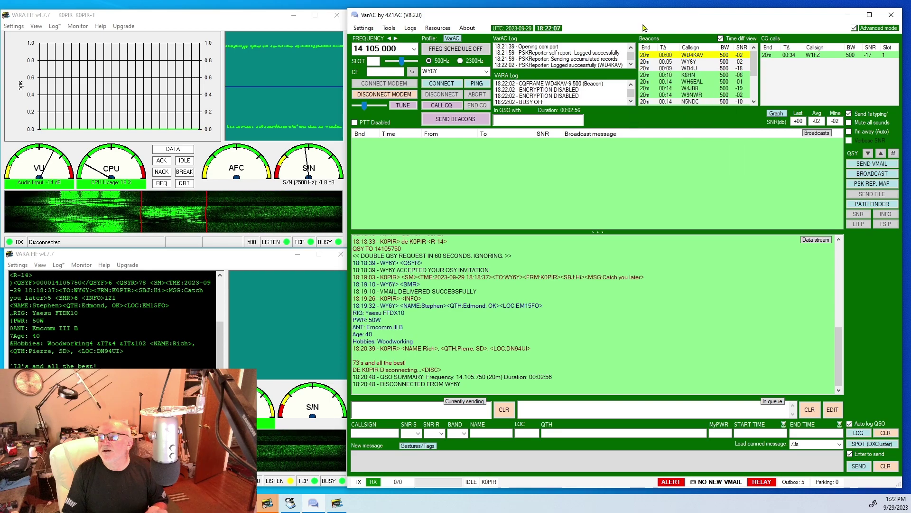
mouse_move(699, 57)
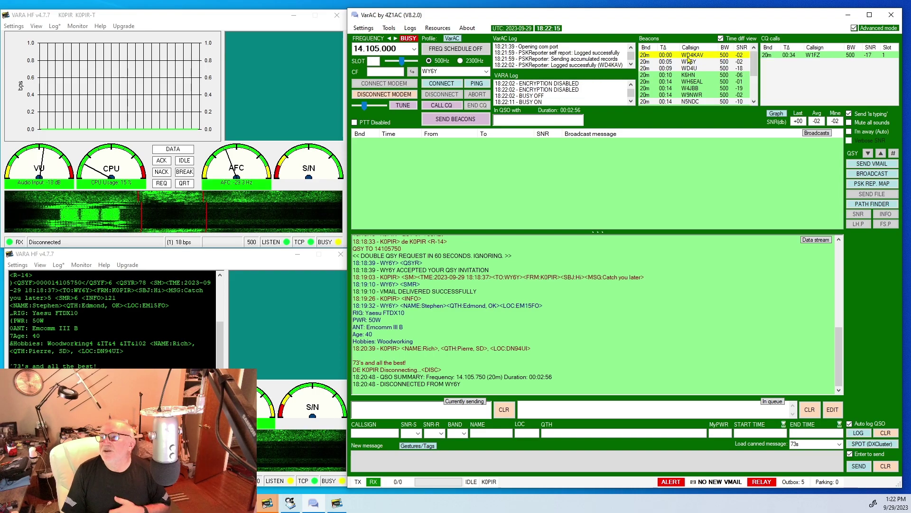
right_click(688, 57)
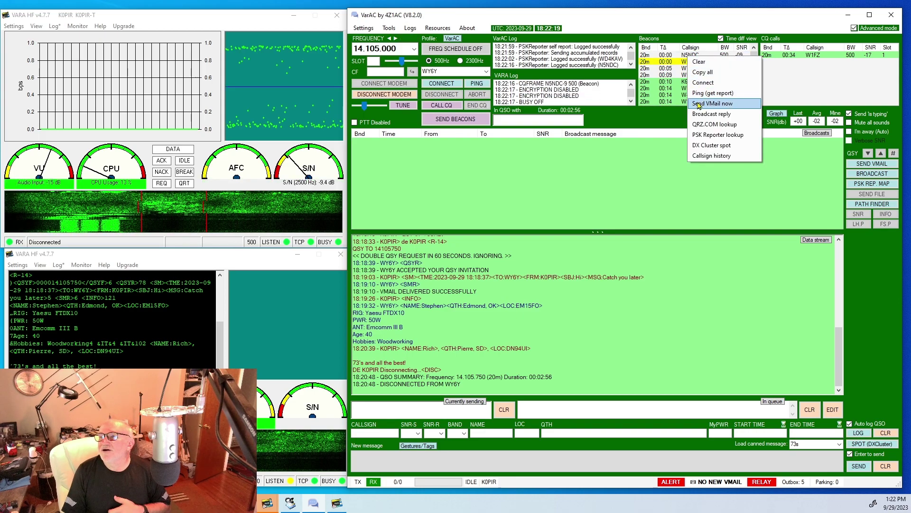
click(688, 34)
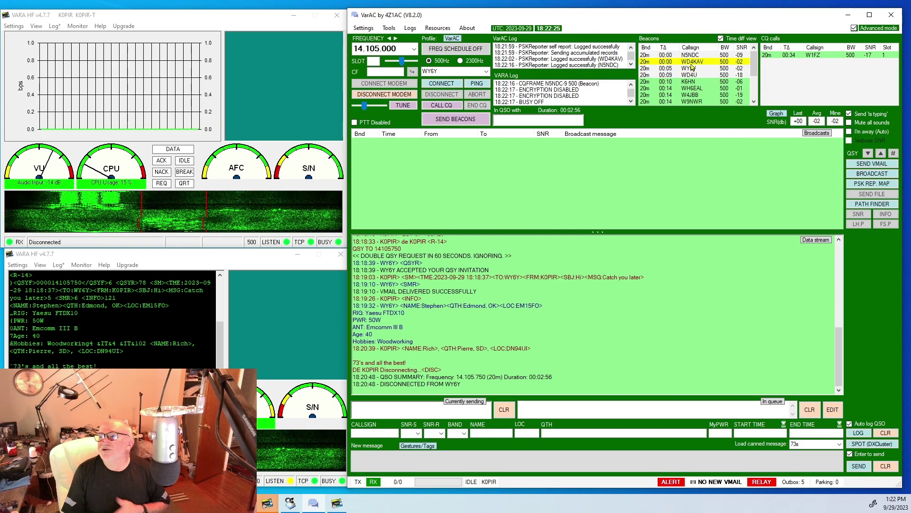
mouse_move(689, 61)
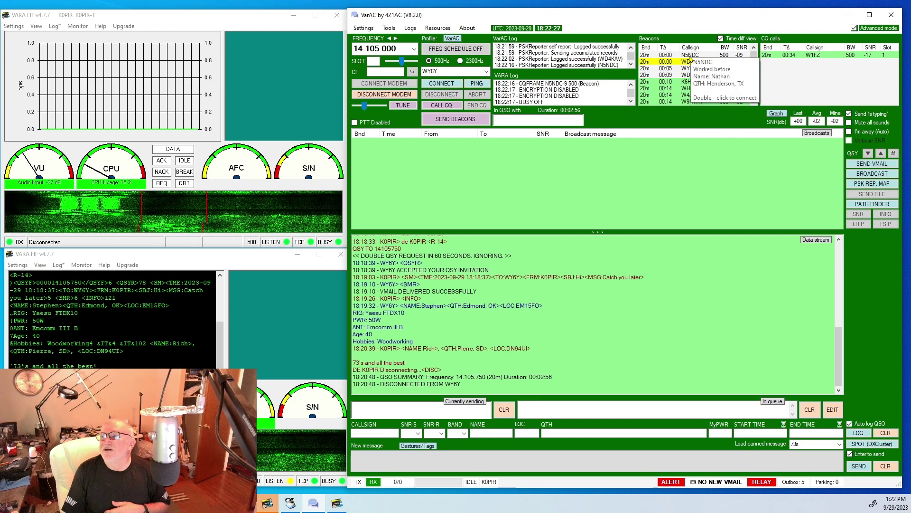
click(691, 57)
right_click(691, 58)
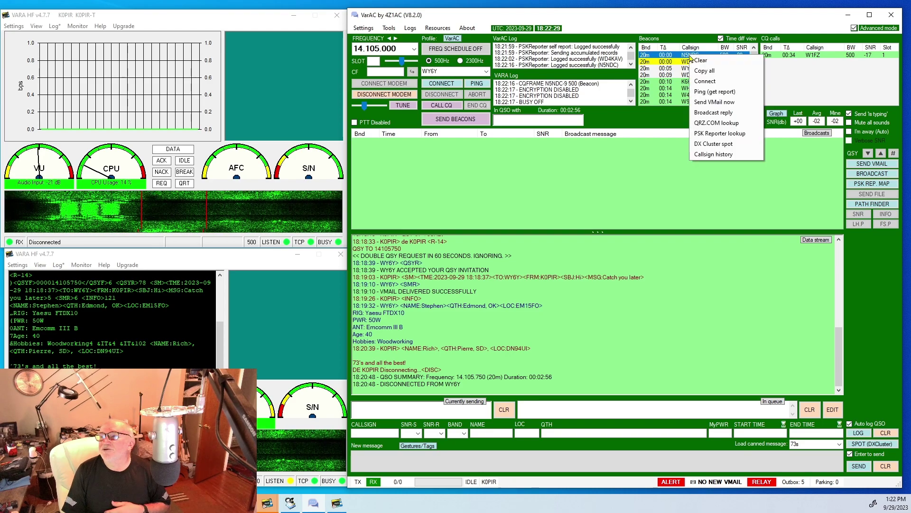
click(700, 102)
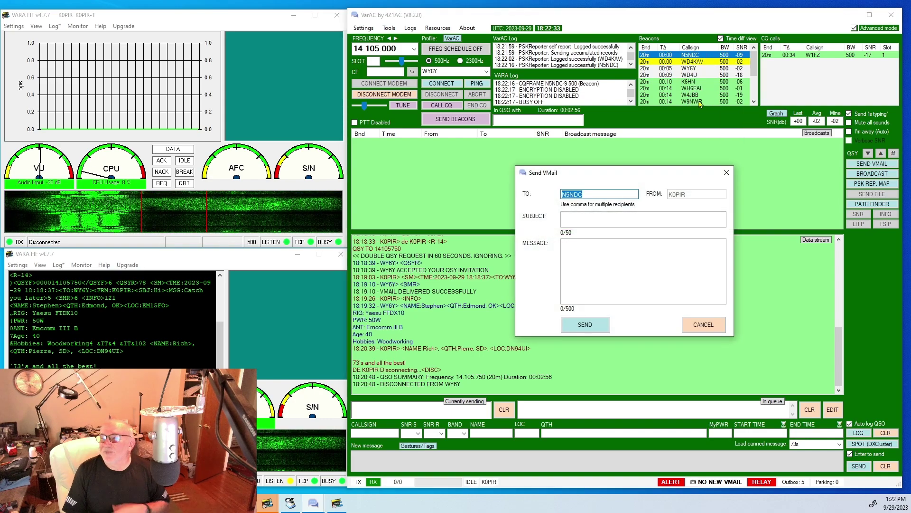
click(604, 216)
text(Hi)
click(616, 247)
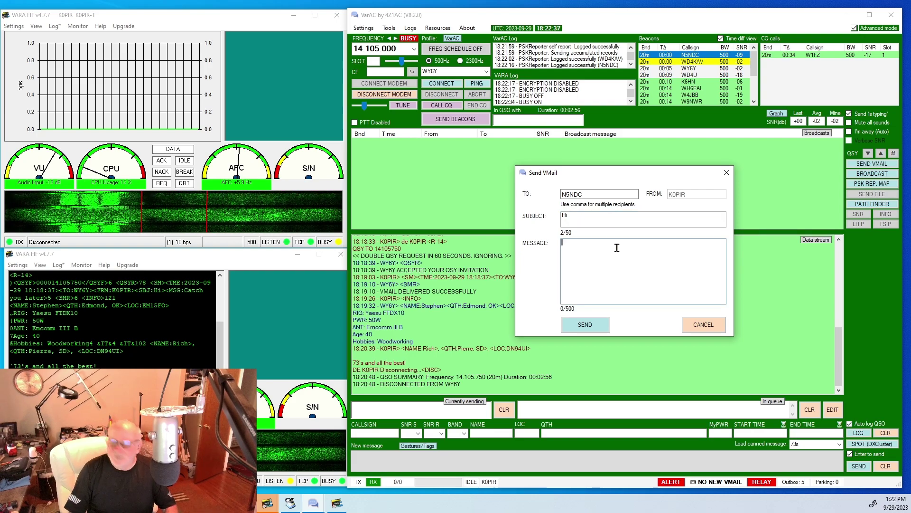
text(Hope to)
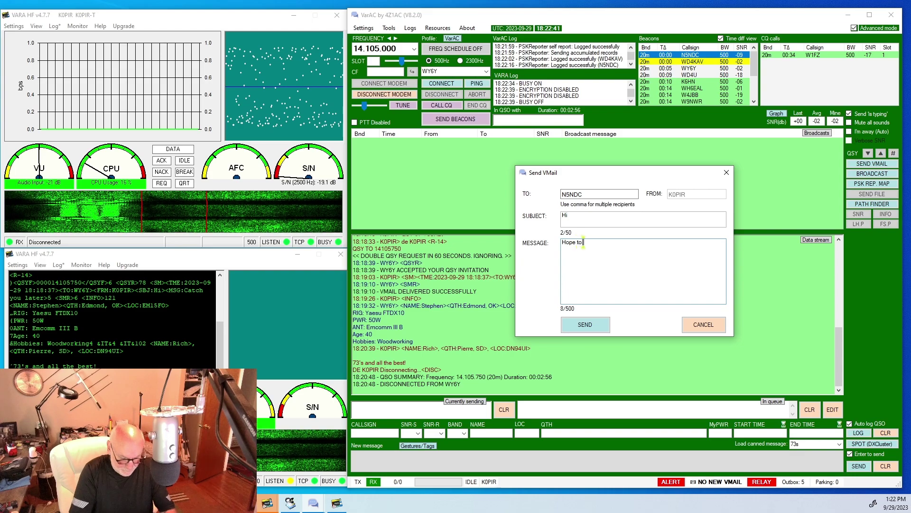
text( catach you on some time)
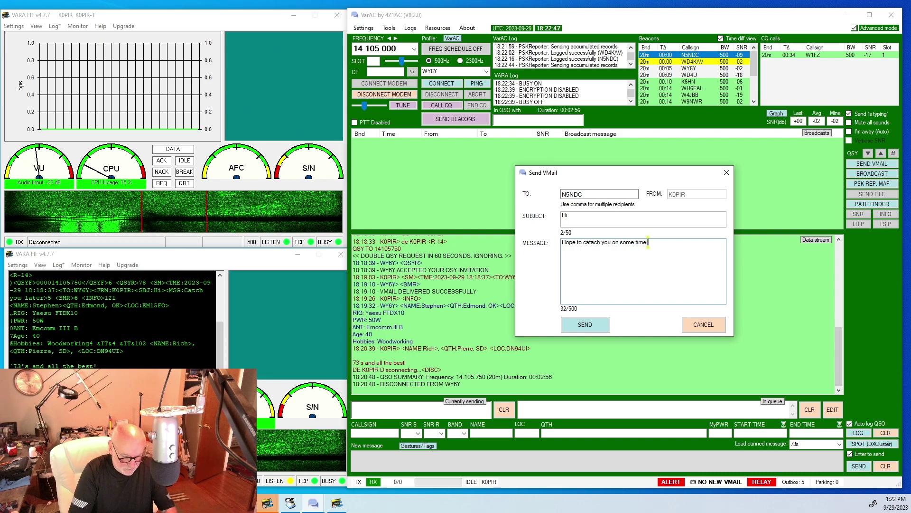
text( 73!)
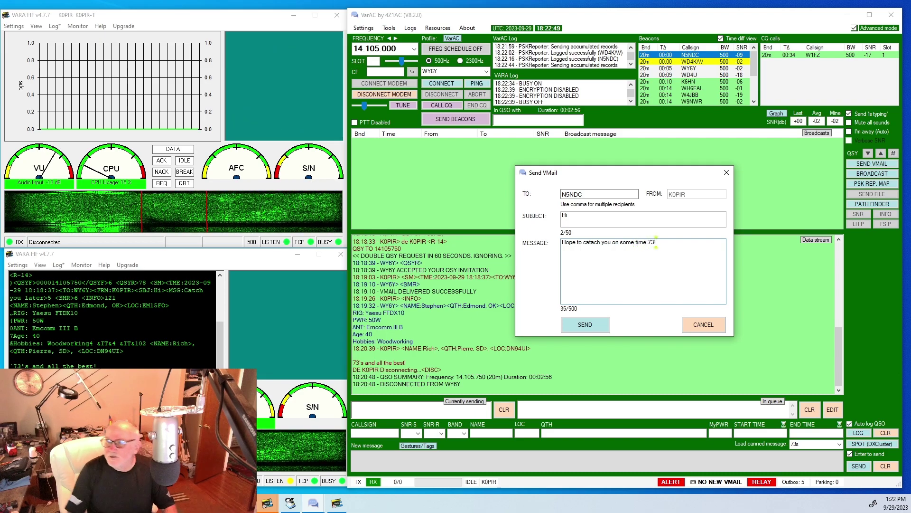
click(585, 325)
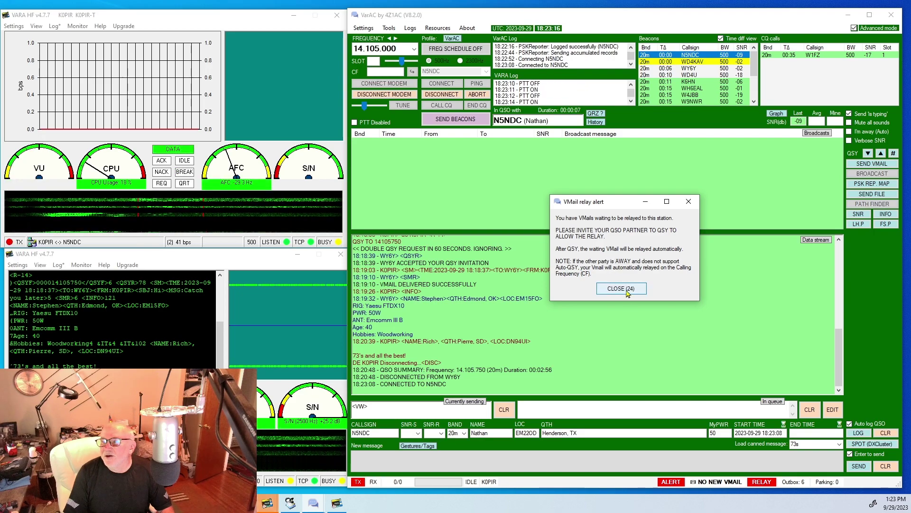
click(626, 291)
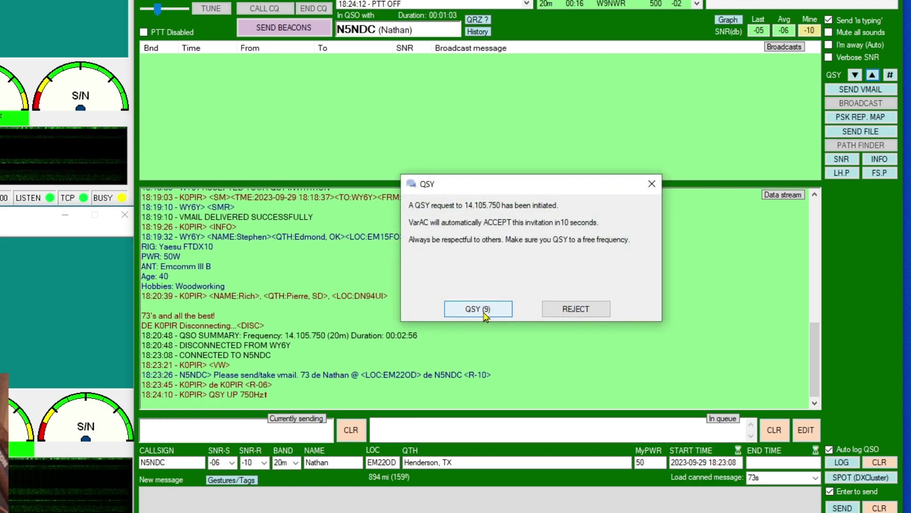
click(483, 309)
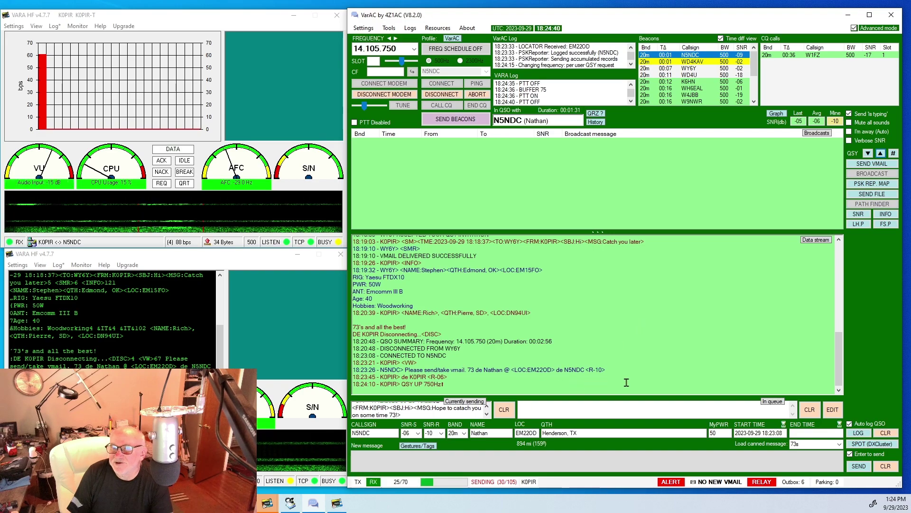
click(839, 445)
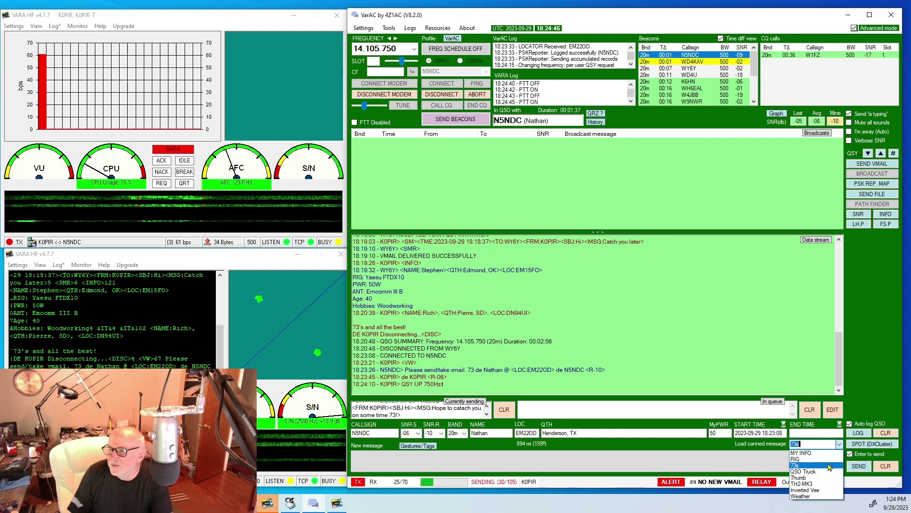
click(829, 466)
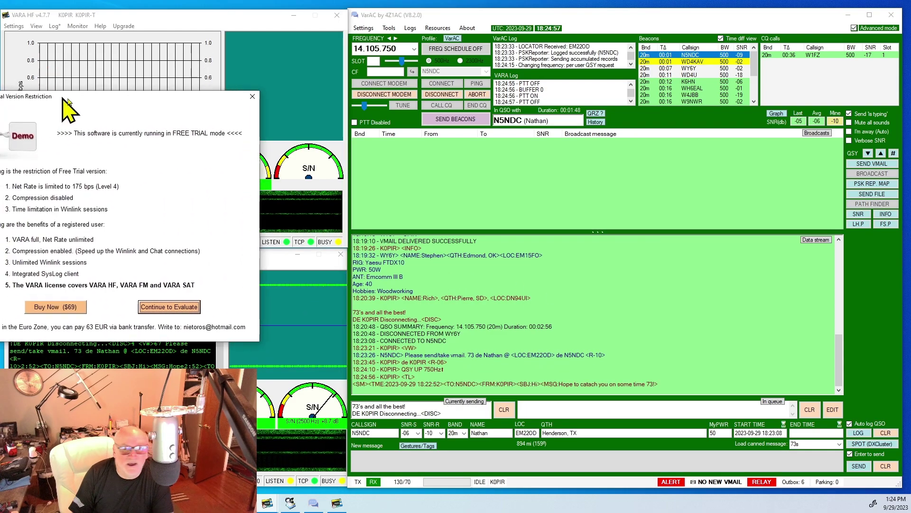
Continue evaluating the VARA free trial and accept the QSY back to 14105000 after disconnecting from N5NDC.
drag(153, 111, 139, 111)
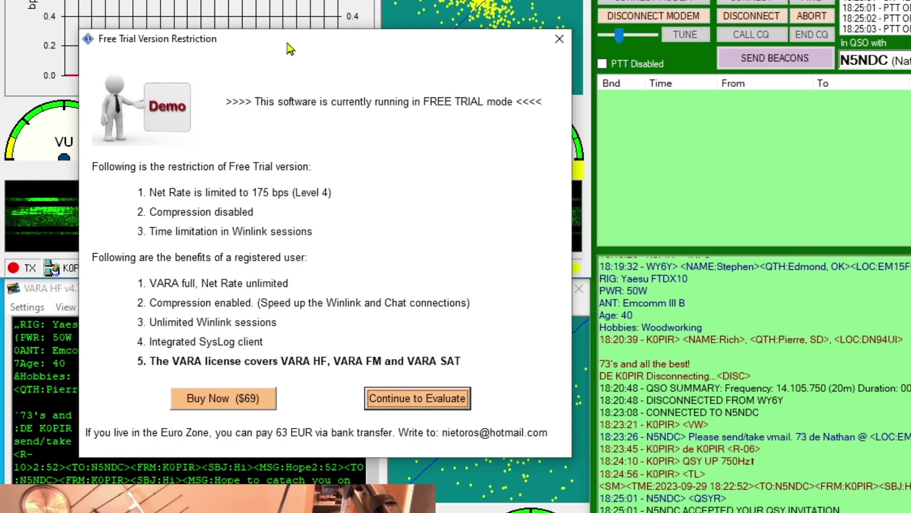
click(417, 398)
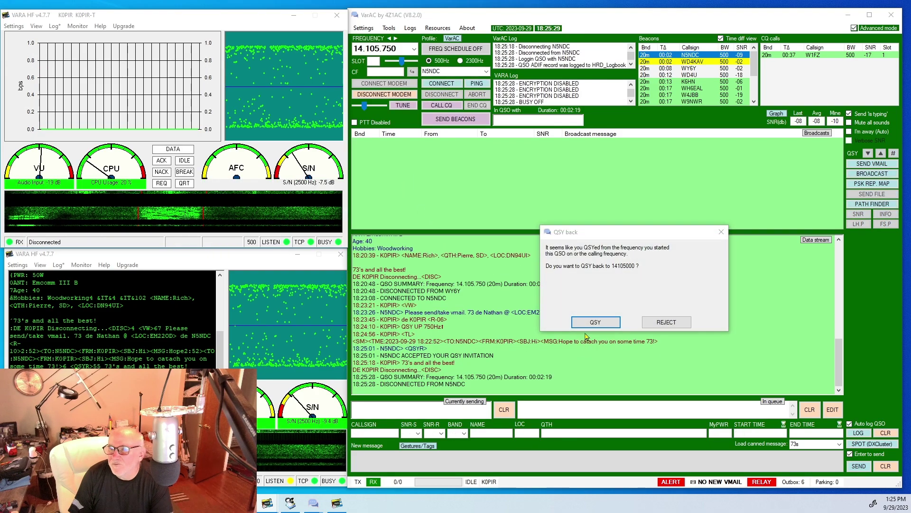
click(589, 324)
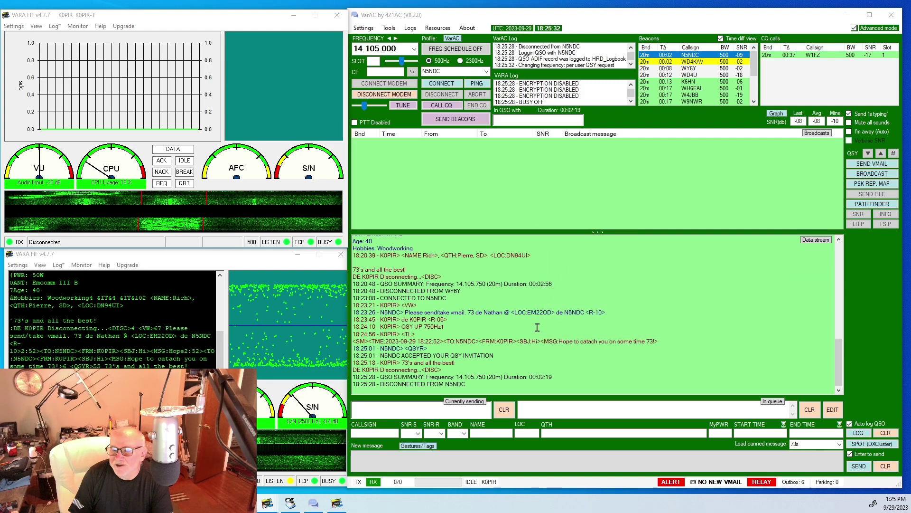
Switch to HRD Logbook to check the newly logged N5NDC contact, and minimize it to return to VarAC.
click(290, 504)
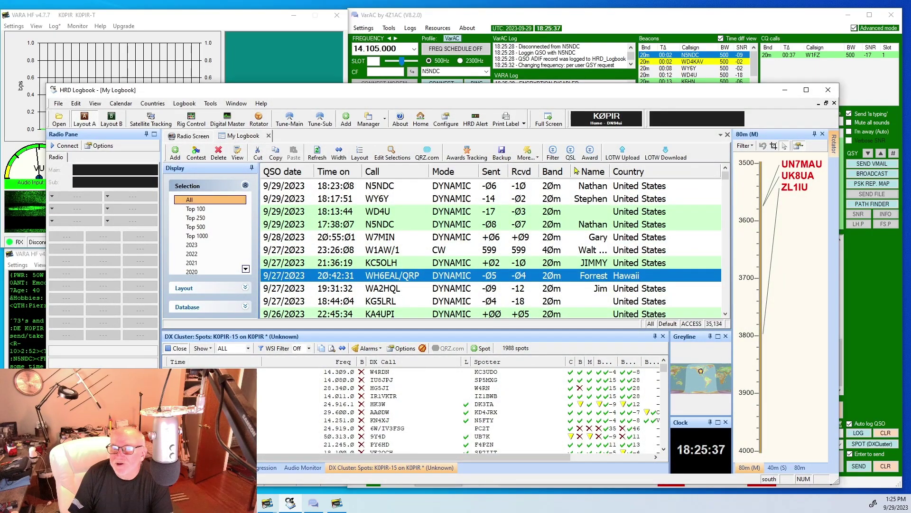
click(786, 90)
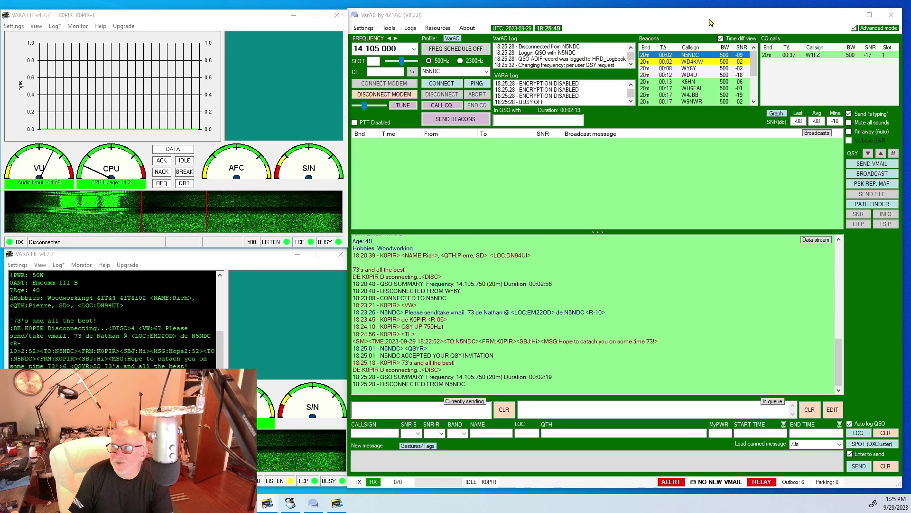
drag(707, 18, 708, 19)
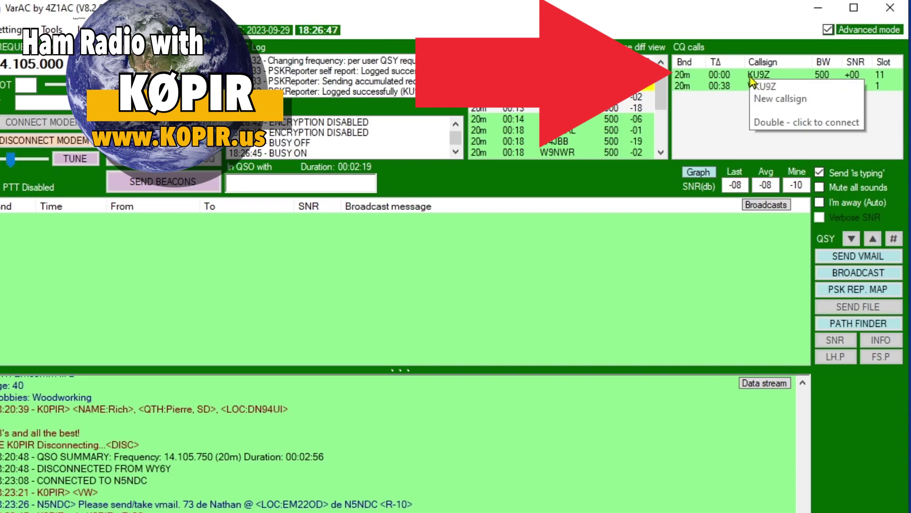
click(750, 78)
double_click(751, 77)
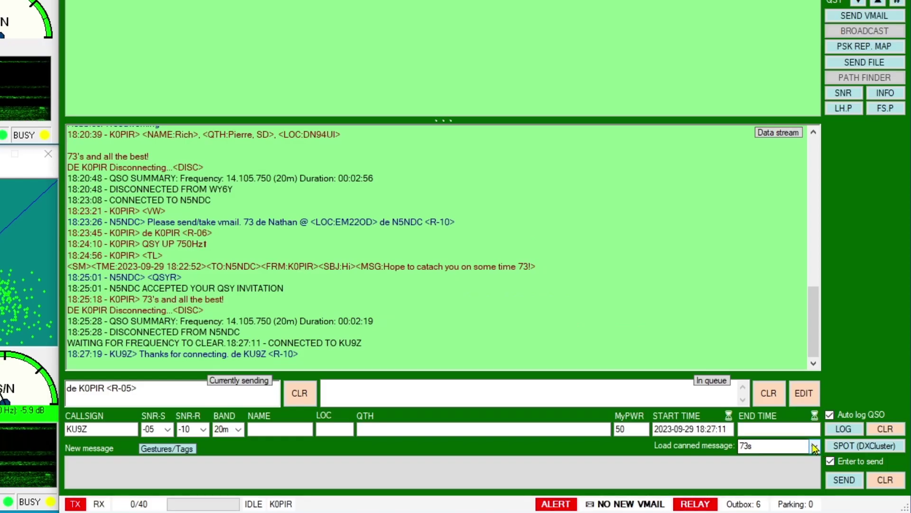
click(840, 445)
click(755, 459)
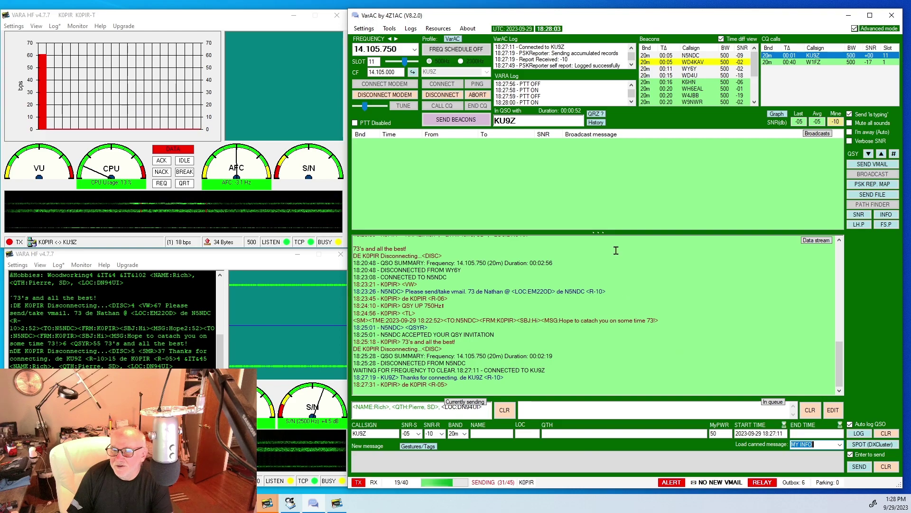
click(594, 115)
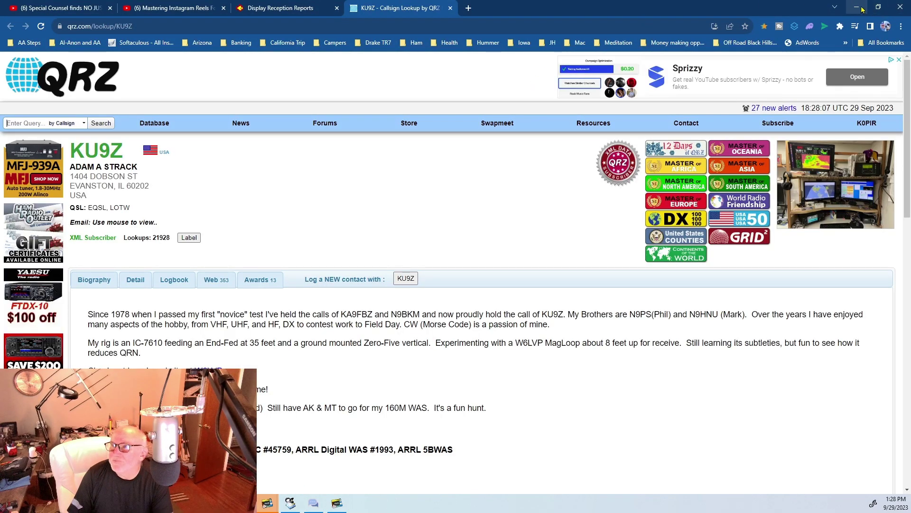
click(857, 7)
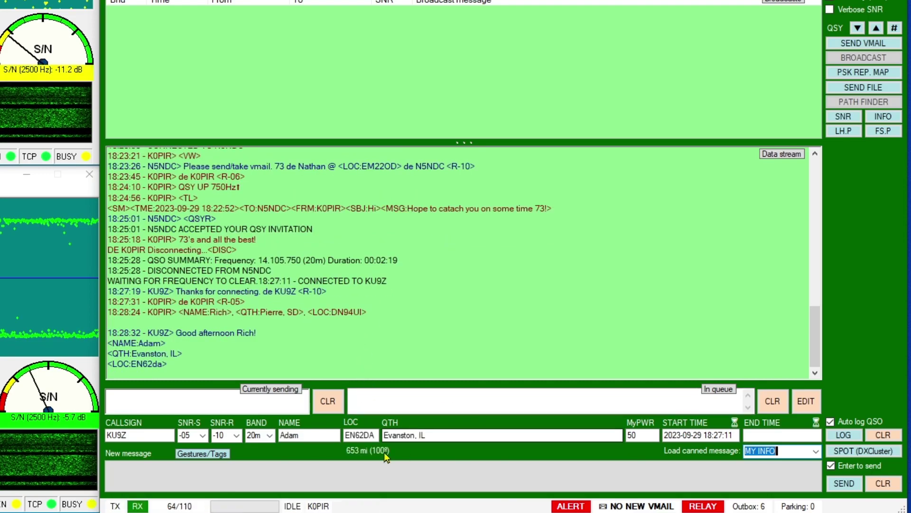
click(382, 464)
text(n)
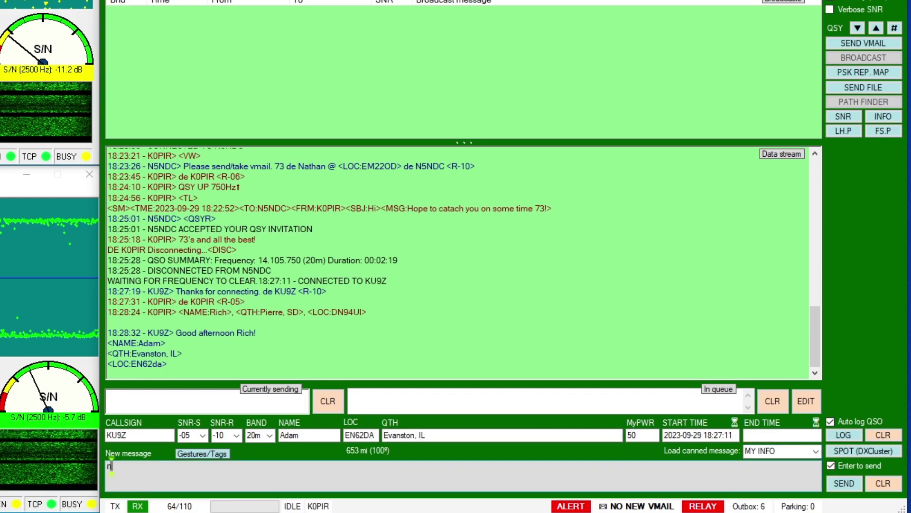
text(ice to )
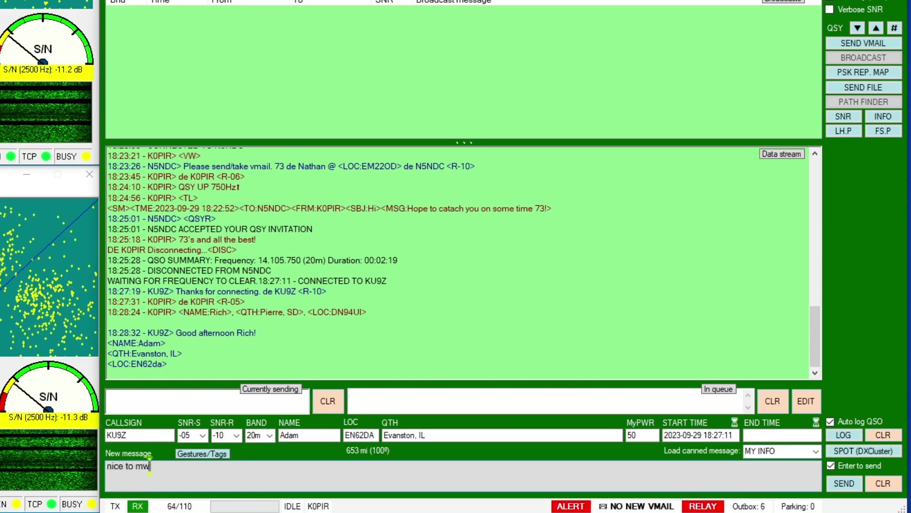
text(meet)
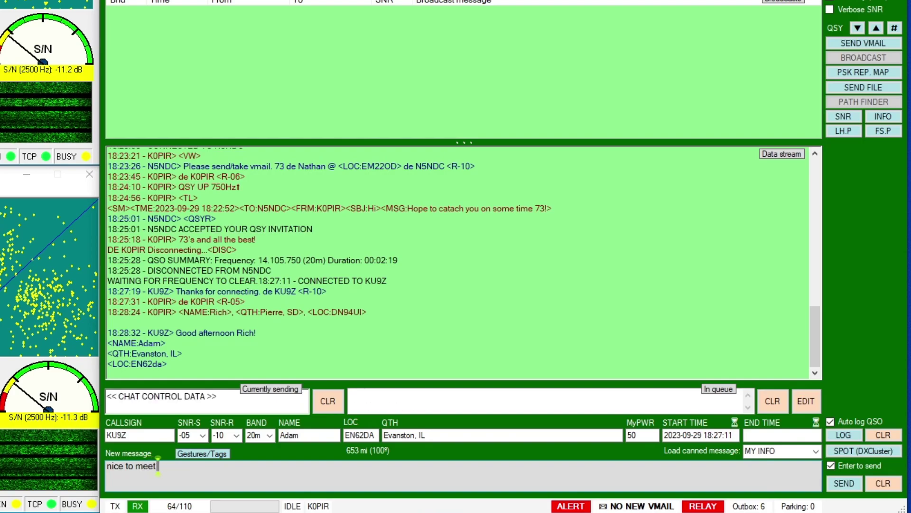
text( you Adam)
key(Return)
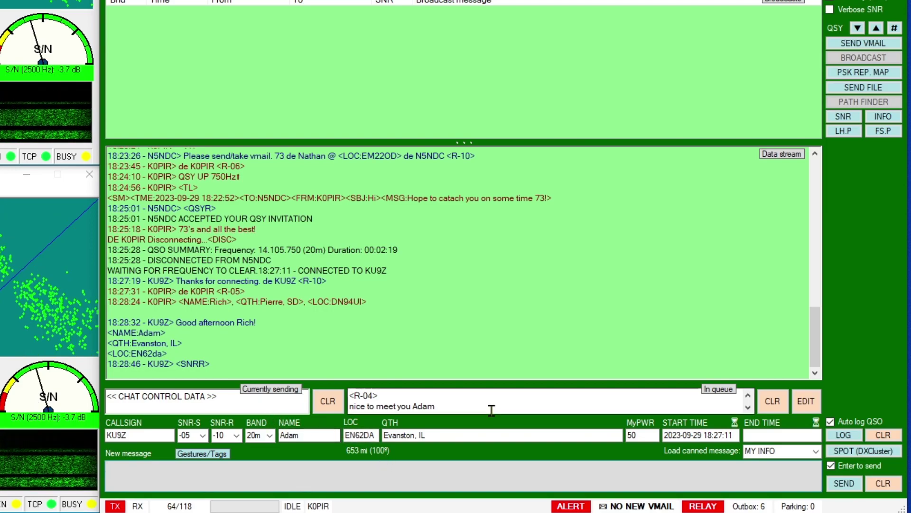
Load the RIG canned message and send the station's working conditions to KU9Z.
click(816, 452)
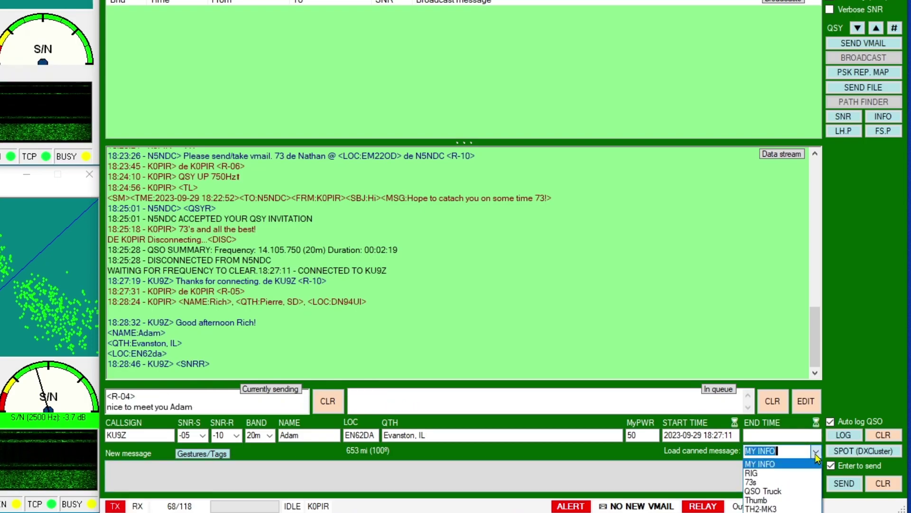
click(784, 472)
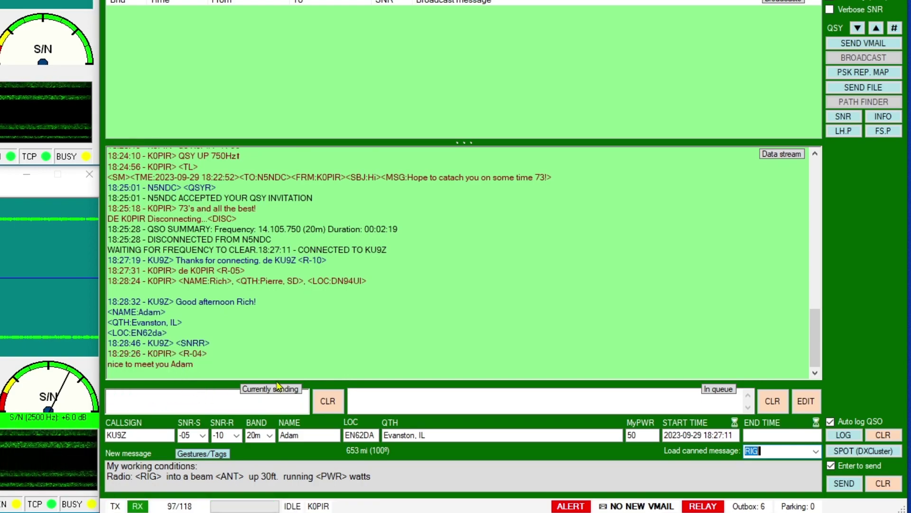
click(843, 483)
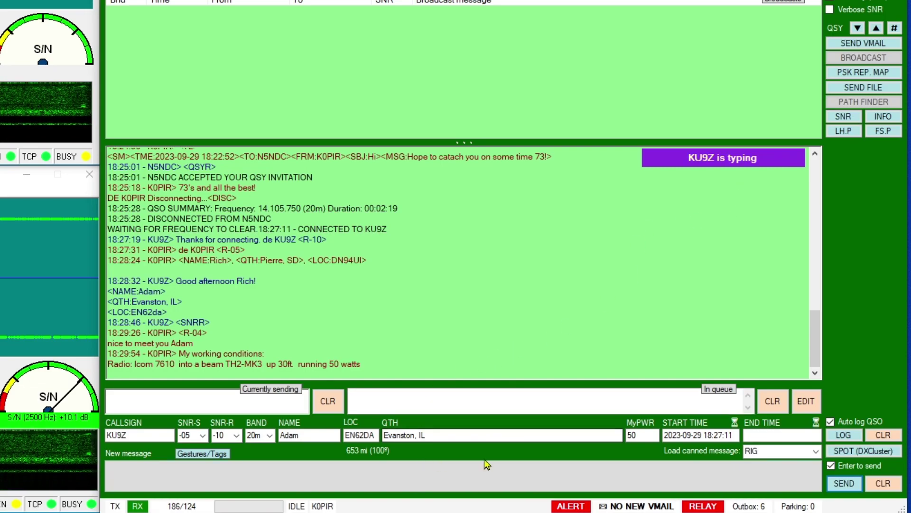
click(816, 451)
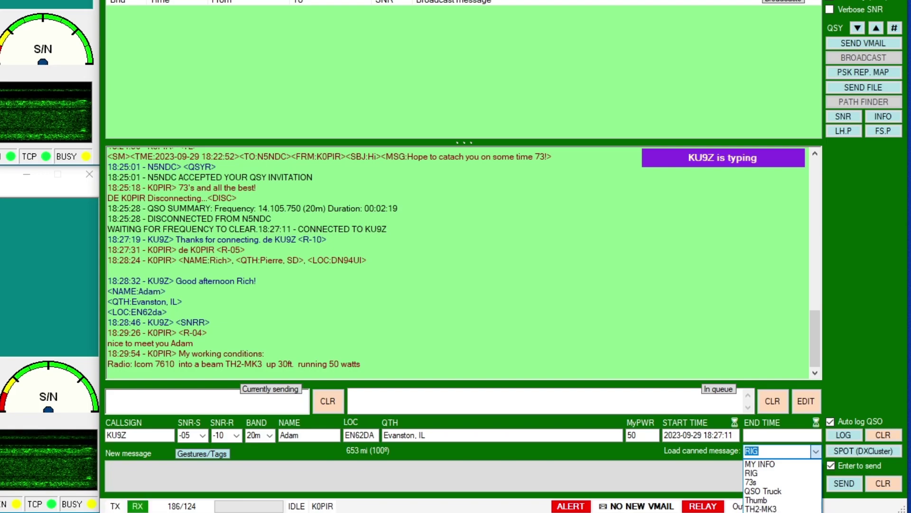
click(778, 512)
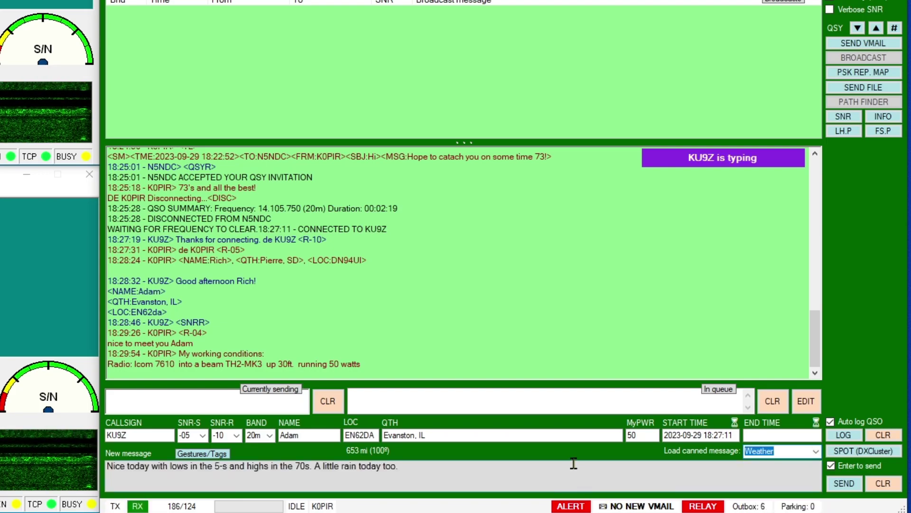
key(BackSpace)
key(BackSpace)
key(BackSpace)
key(BackSpace)
key(BackSpace)
key(BackSpace)
key(BackSpace)
key(BackSpace)
key(BackSpace)
key(BackSpace)
key(BackSpace)
key(BackSpace)
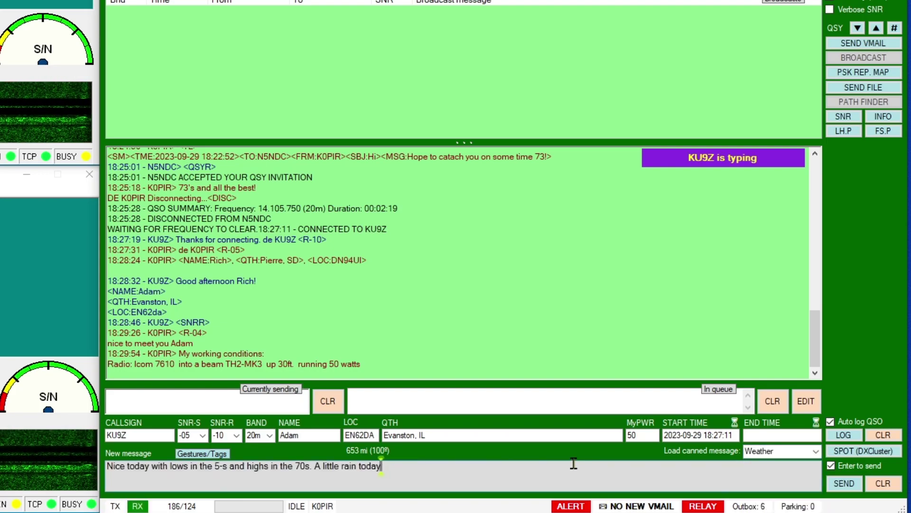
key(BackSpace)
key(BackSpace)
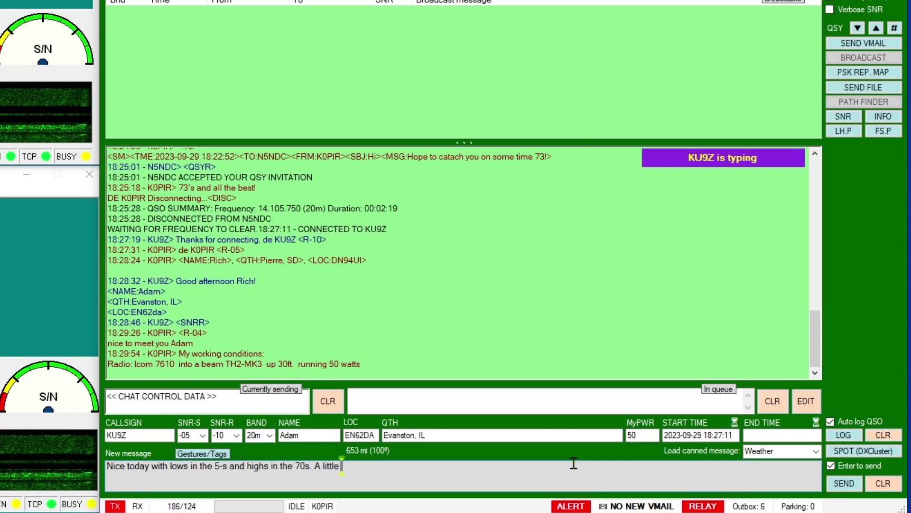
text(sun)
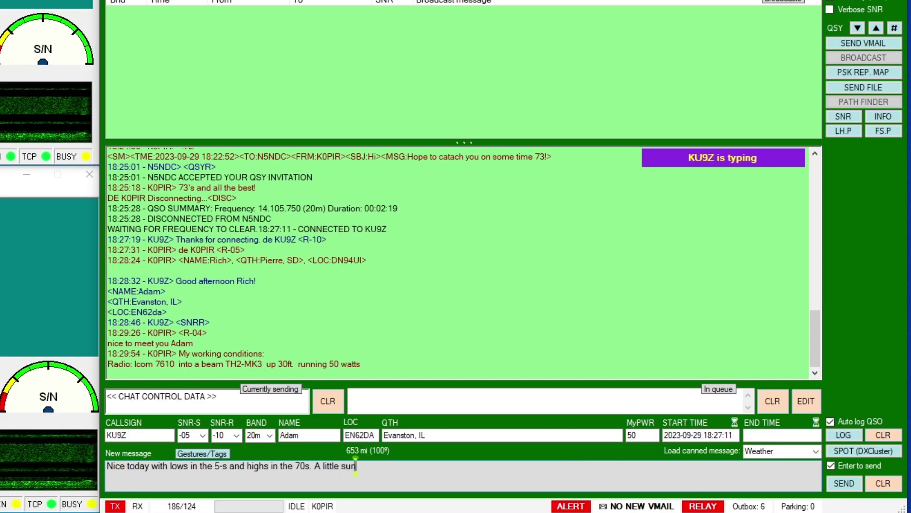
text(shine today)
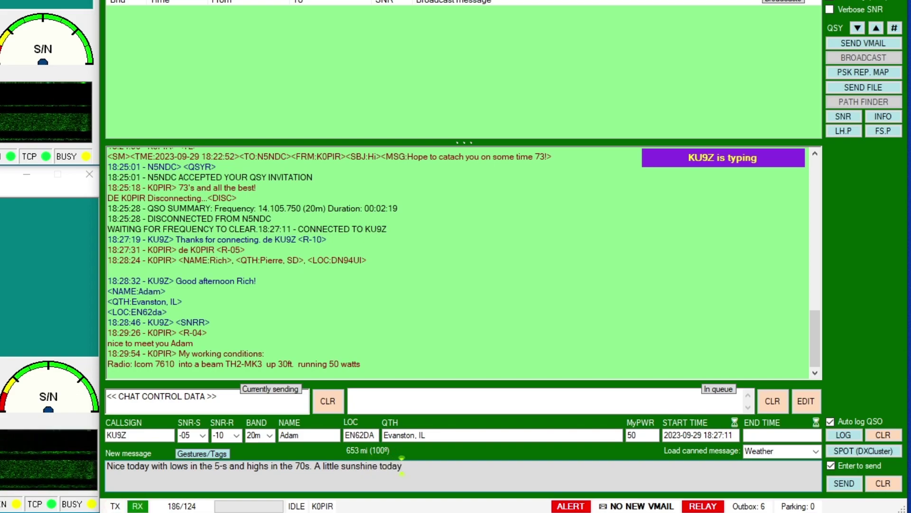
click(849, 484)
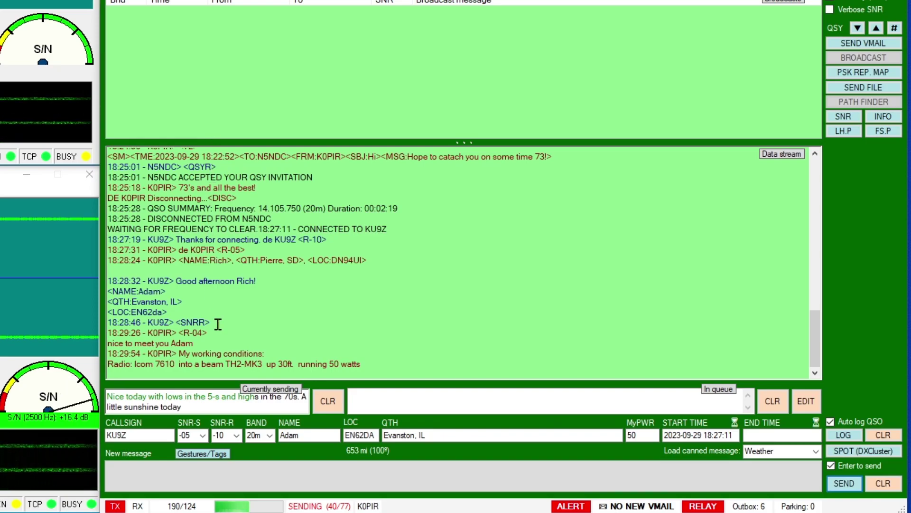
click(215, 472)
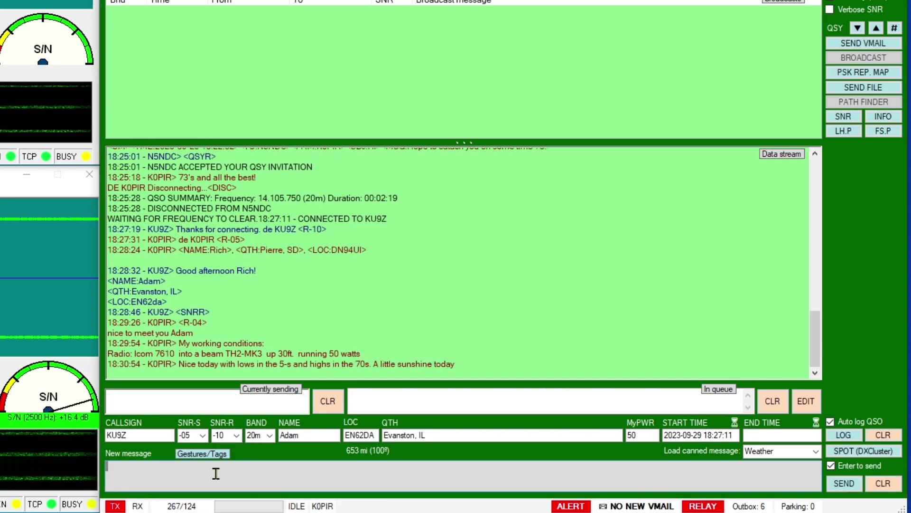
text(Do you know)
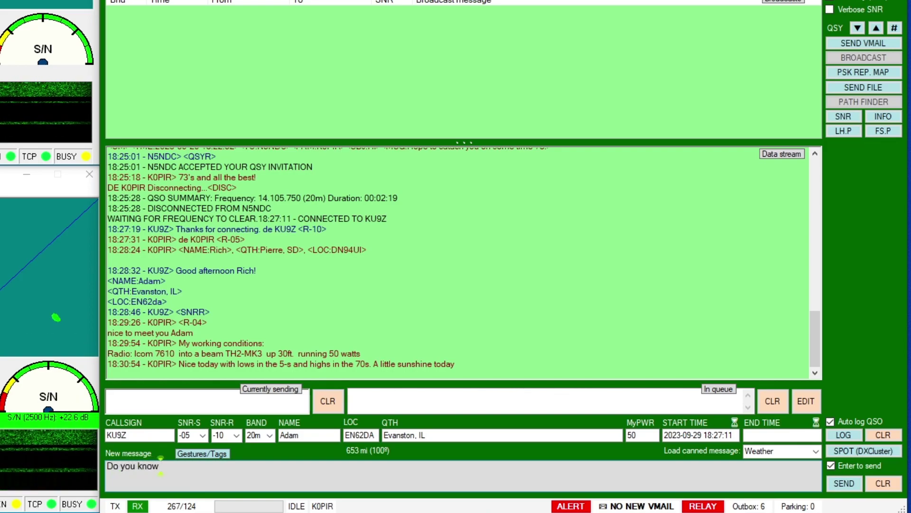
text( Jer)
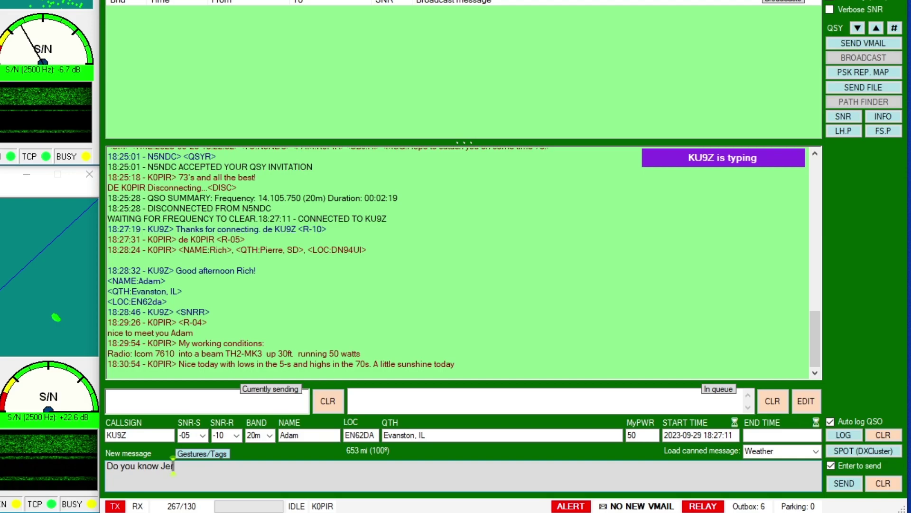
text(ry, KU9S?)
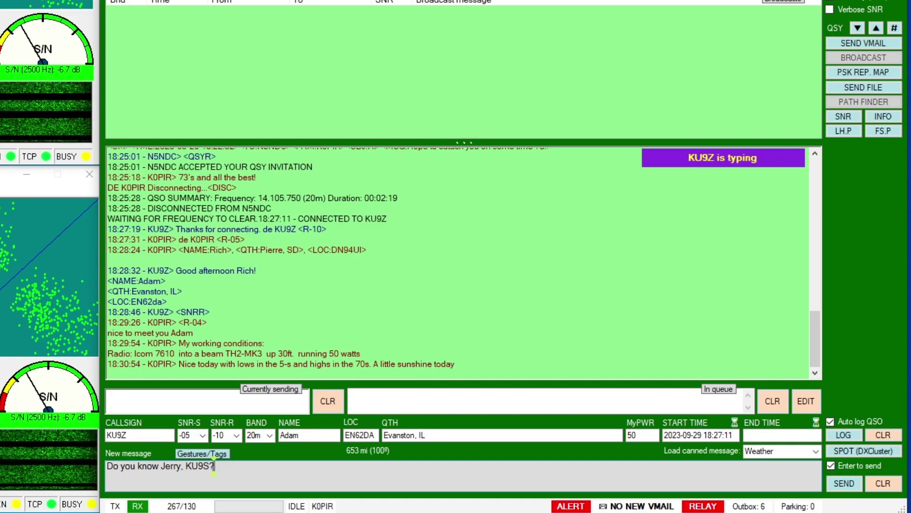
key(Return)
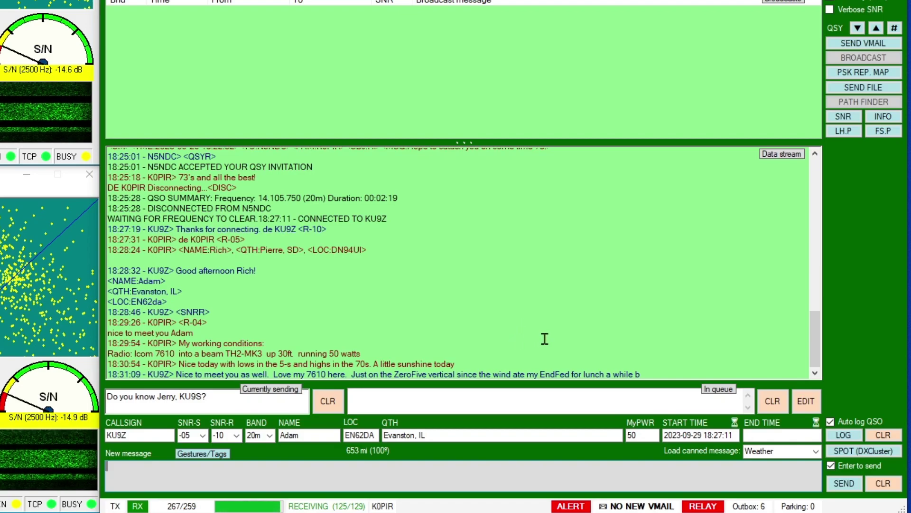
click(816, 455)
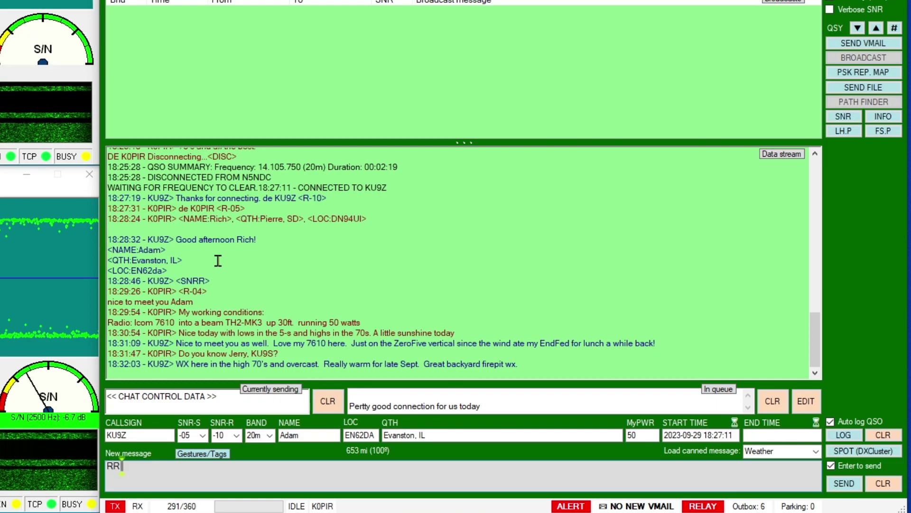
text(ink)
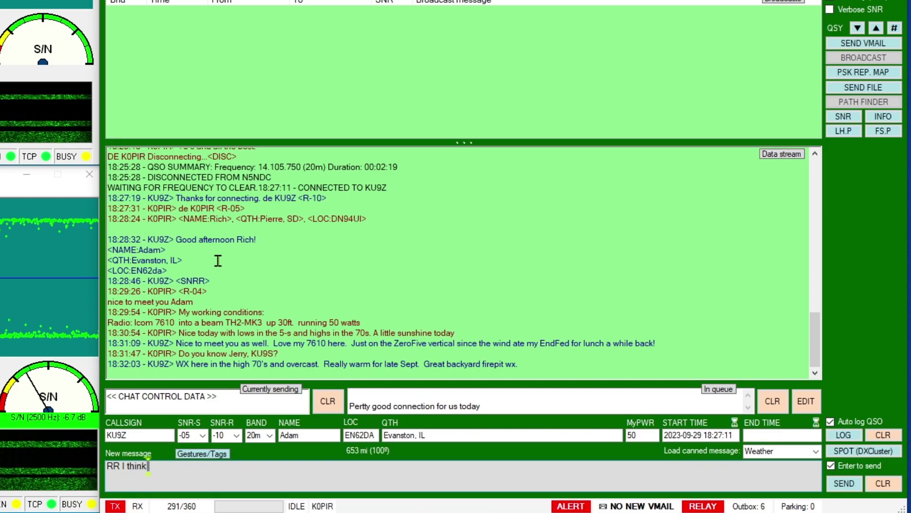
text( I am going cam)
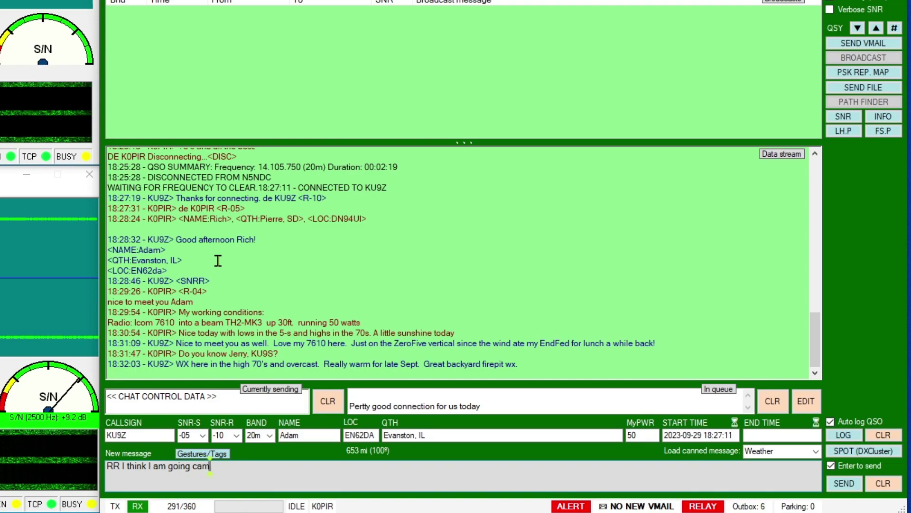
text(ping bef)
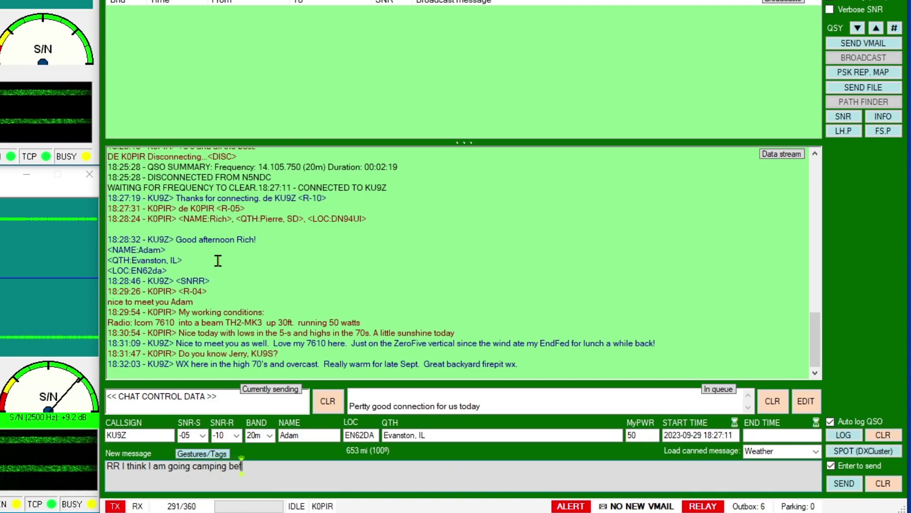
text(ore the)
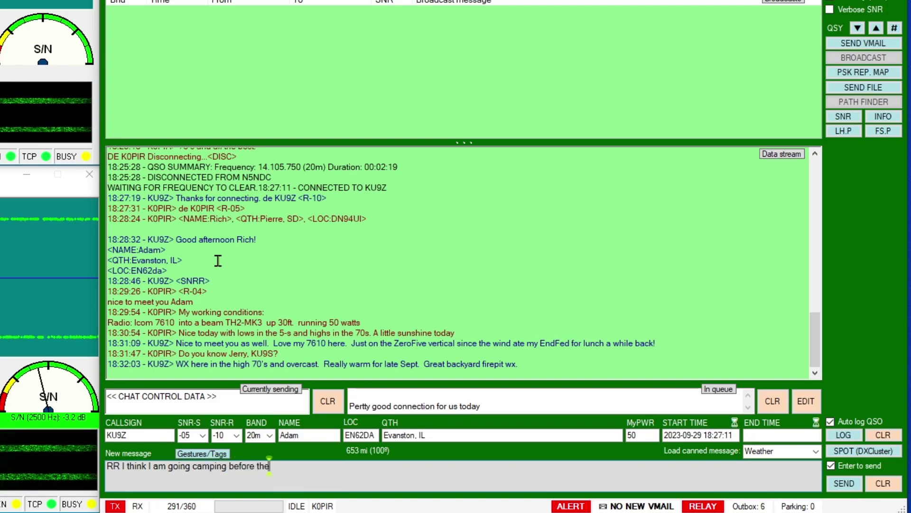
text( winter se)
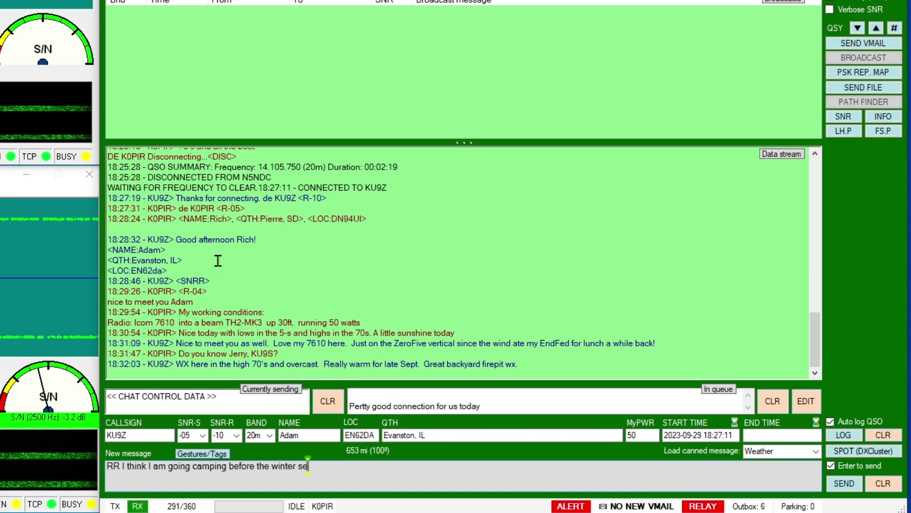
text(ts in)
key(Return)
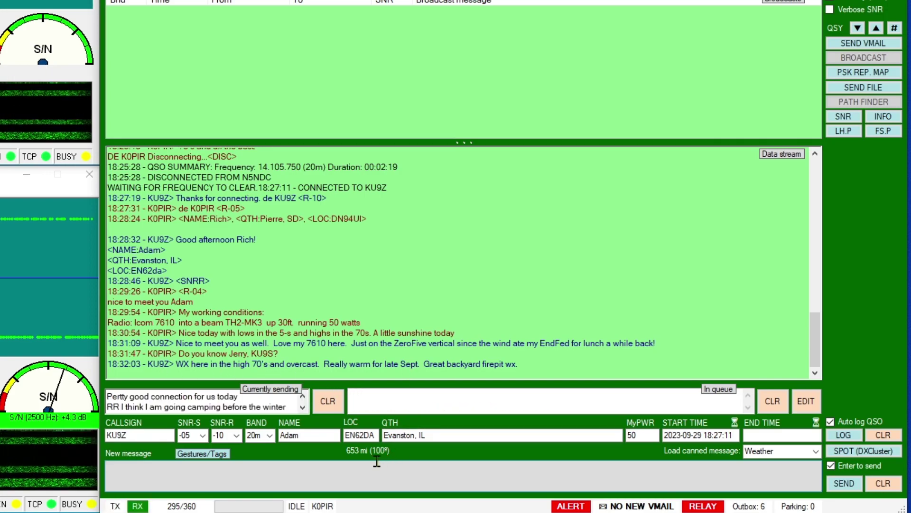
click(327, 472)
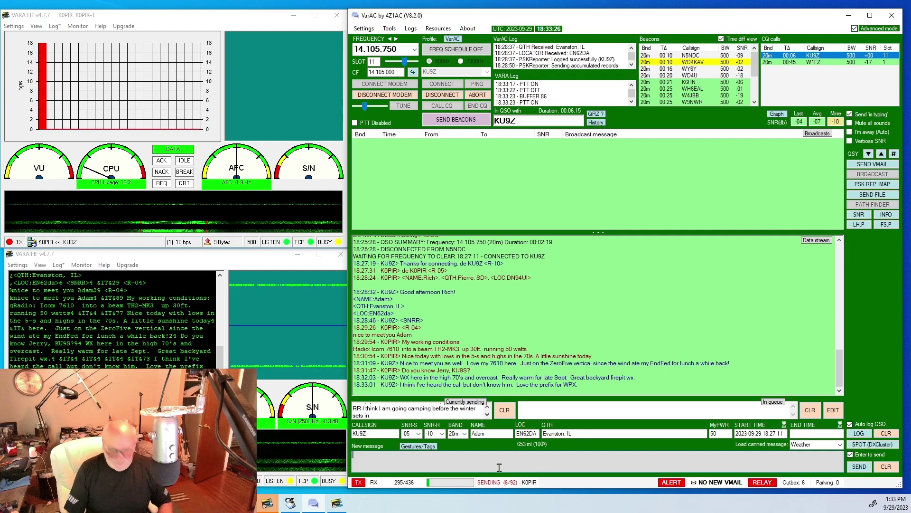
text(RR HIHIM!)
key(Return)
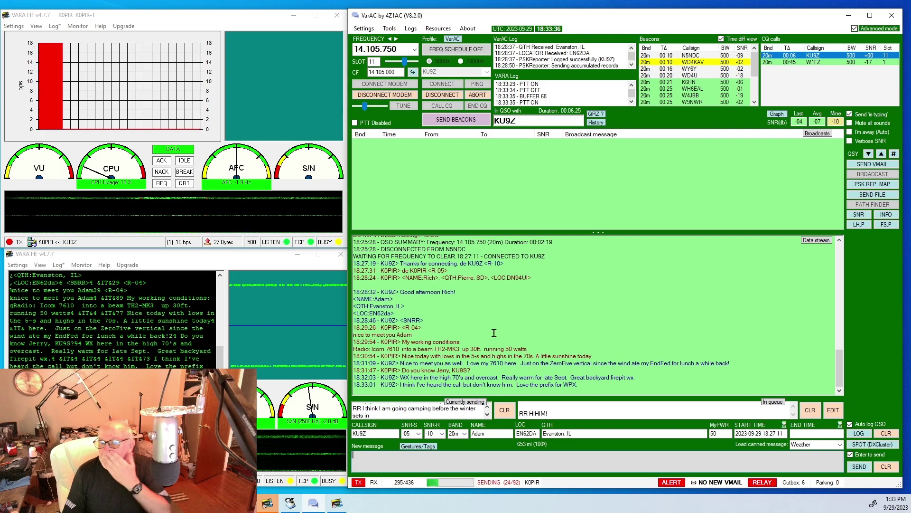
click(410, 447)
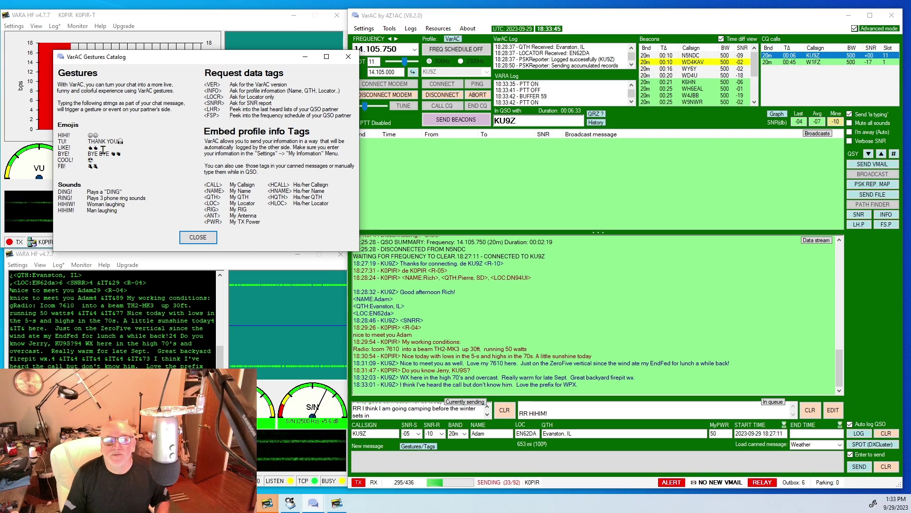
click(348, 59)
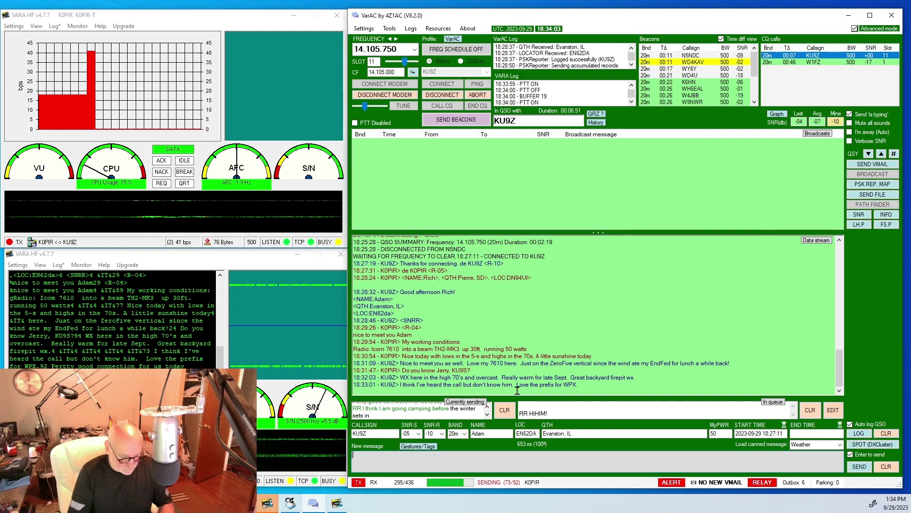
Queue the message "Looks like some QSB" to KU9Z.
text(ks lik)
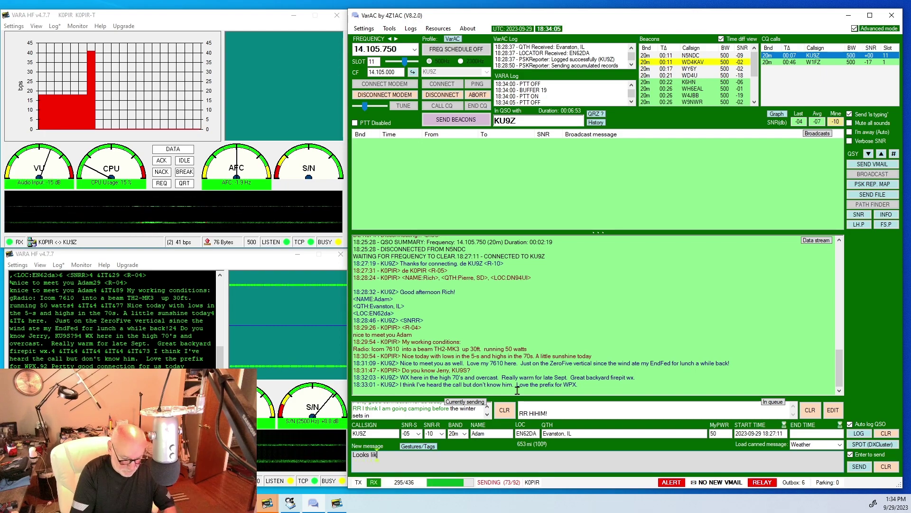
text(e some QSB)
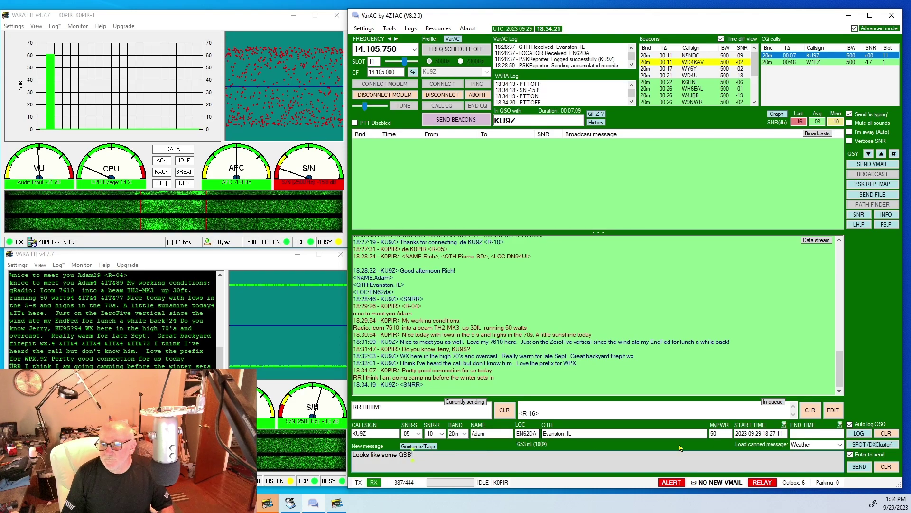
click(859, 466)
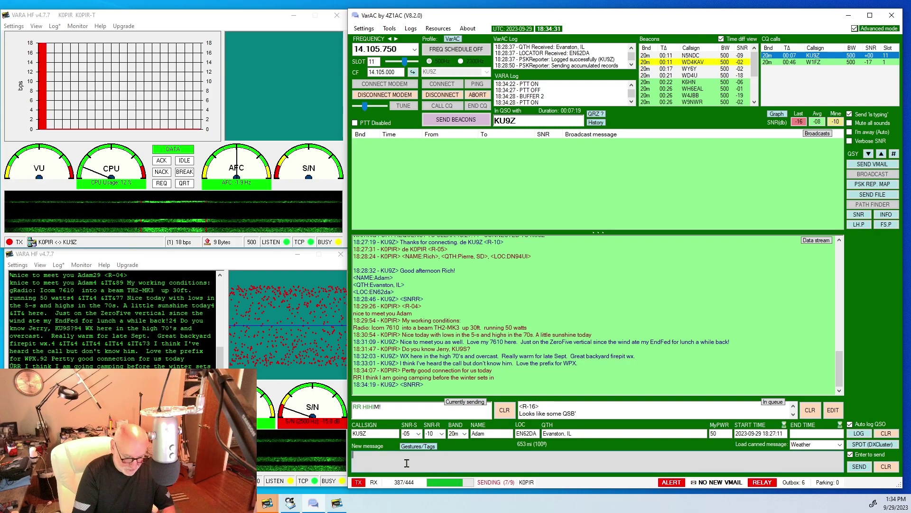
text(I am on he)
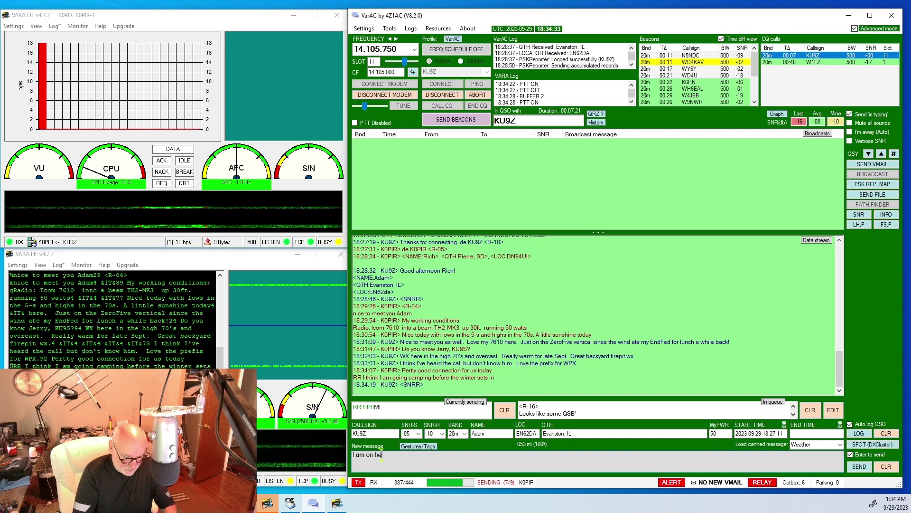
text(re almost every day)
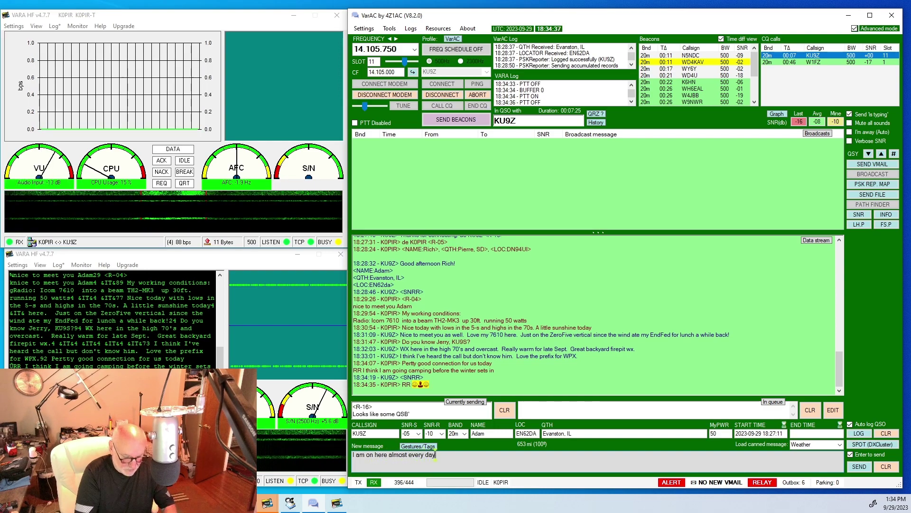
text( so QU)
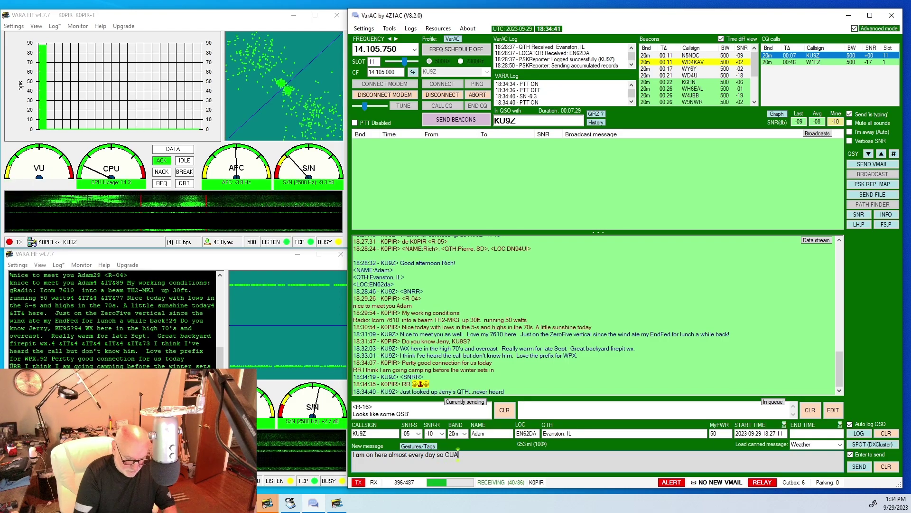
text(AGN Adam)
key(Return)
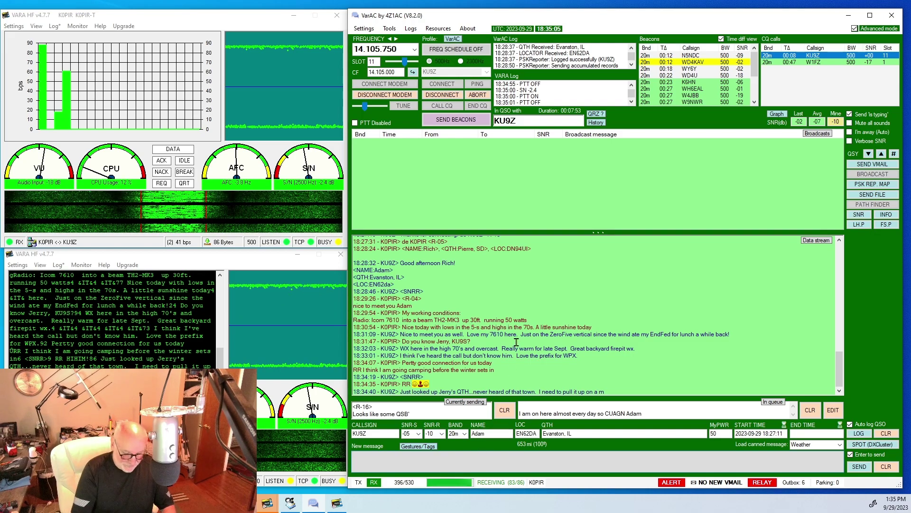
text(I')
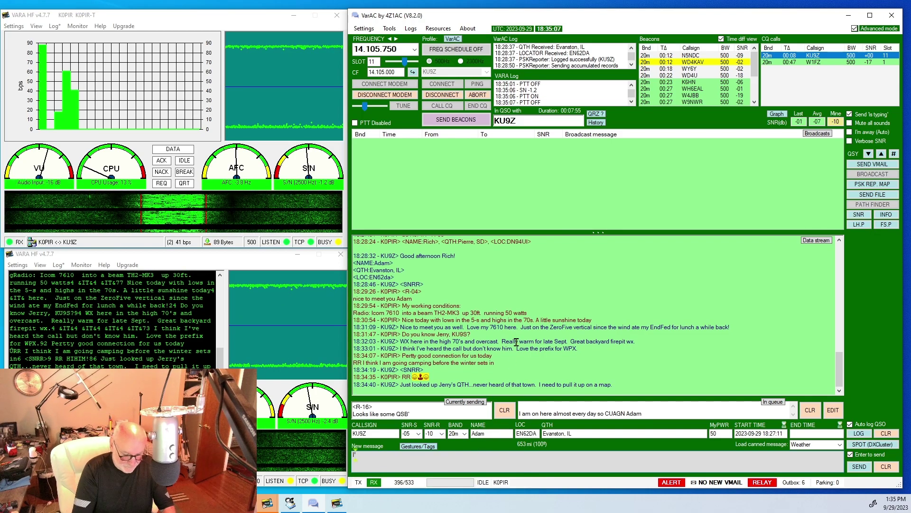
text(ve)
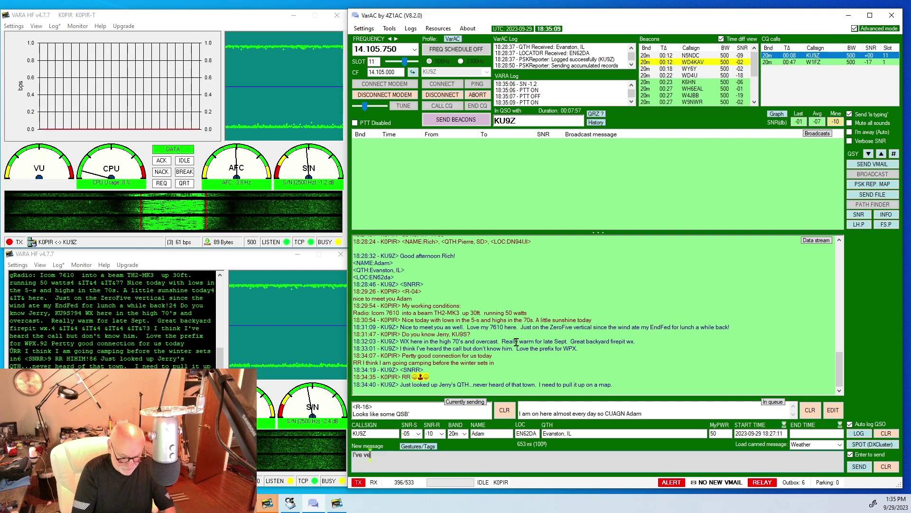
text( visited )
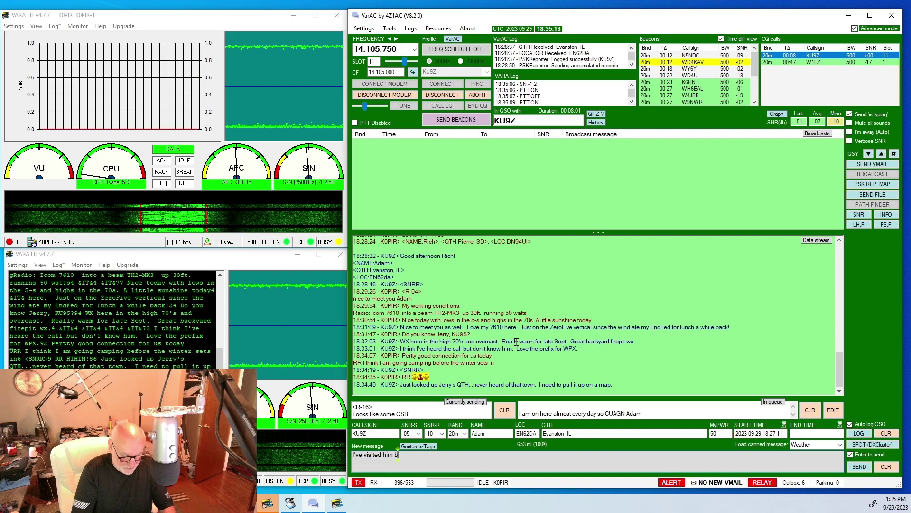
text(him b)
key(Return)
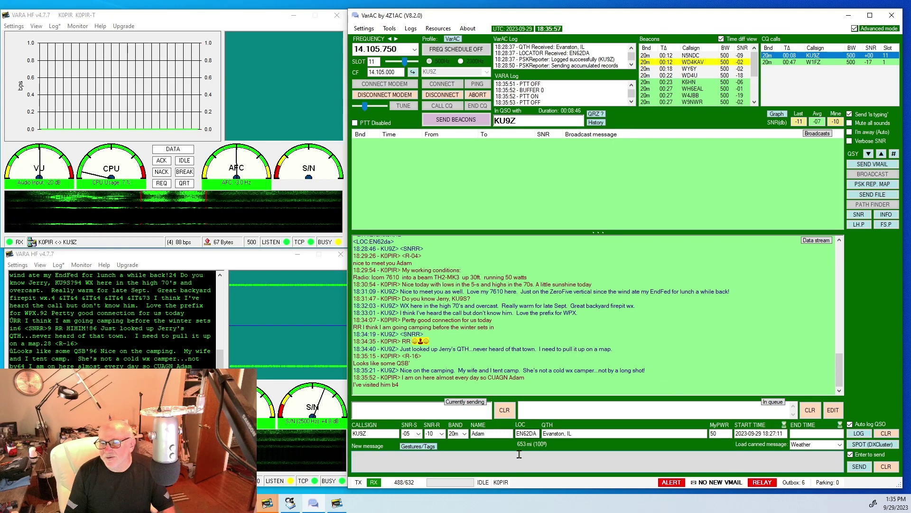
text(Have a)
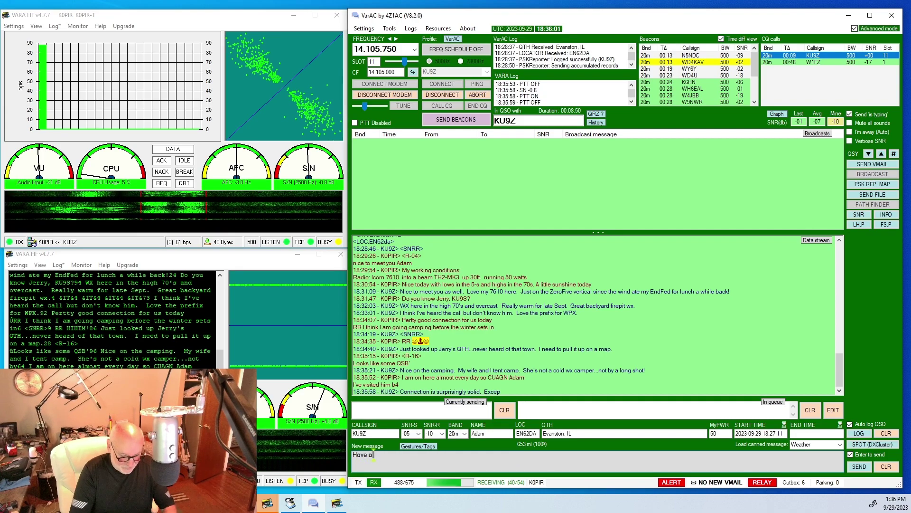
text( good after)
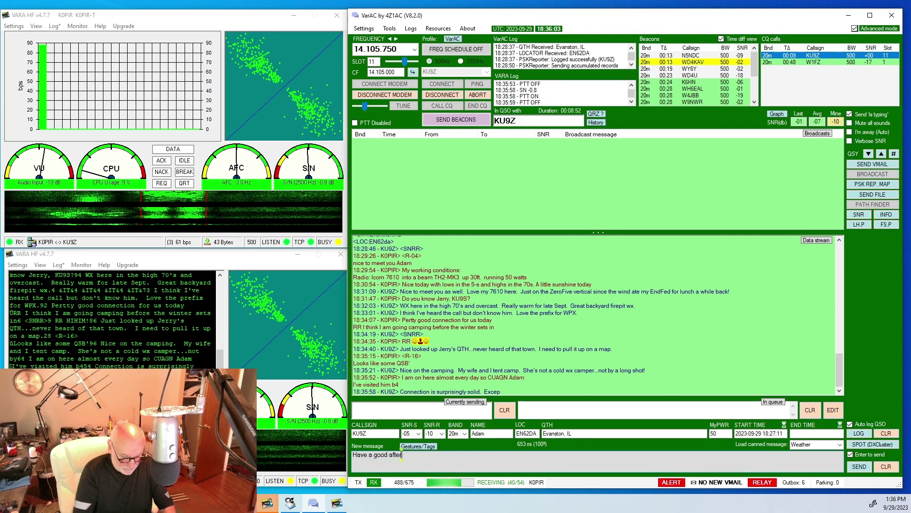
text(noon!)
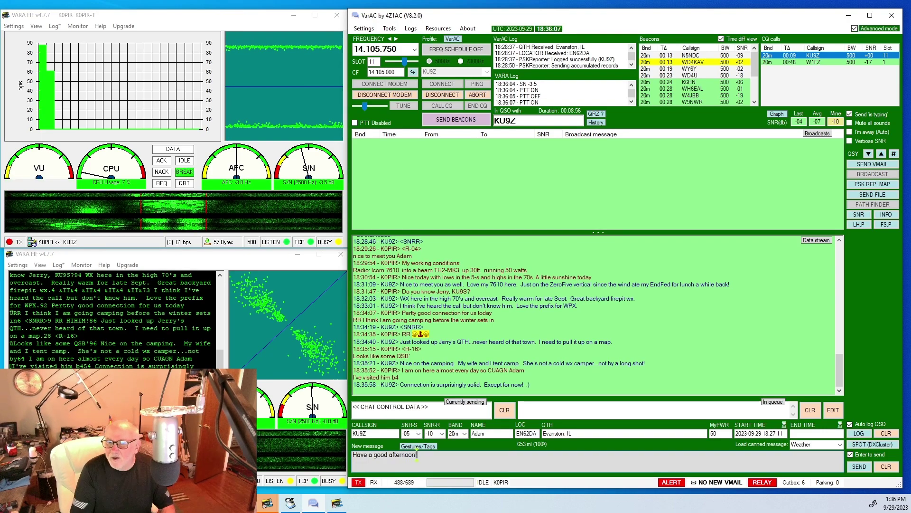
key(Return)
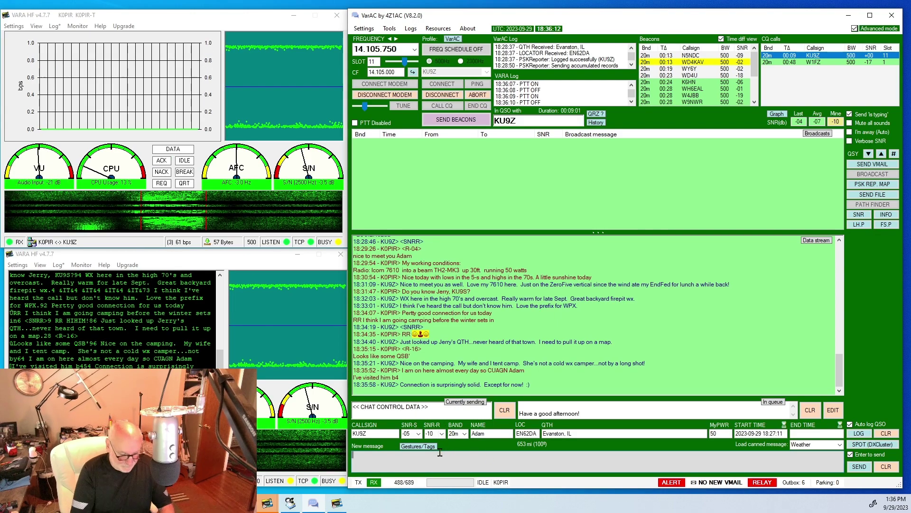
text(Ca)
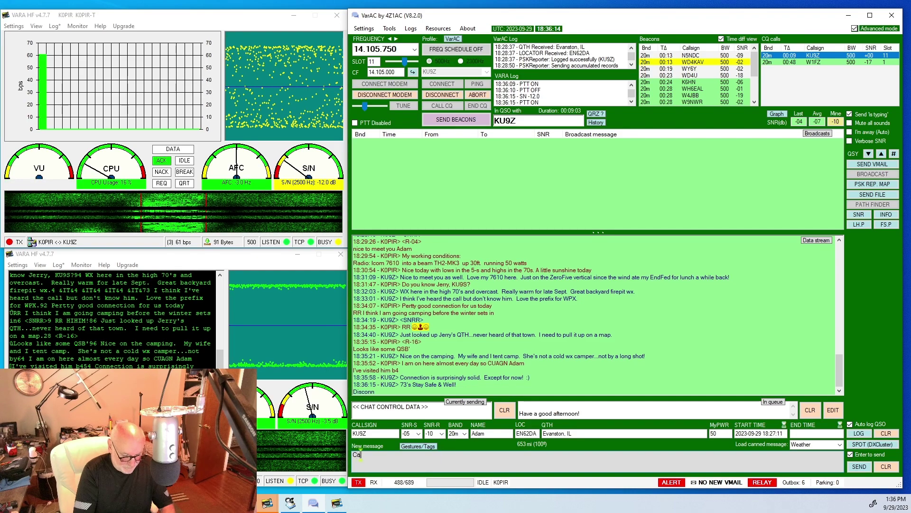
text(tadh you ag)
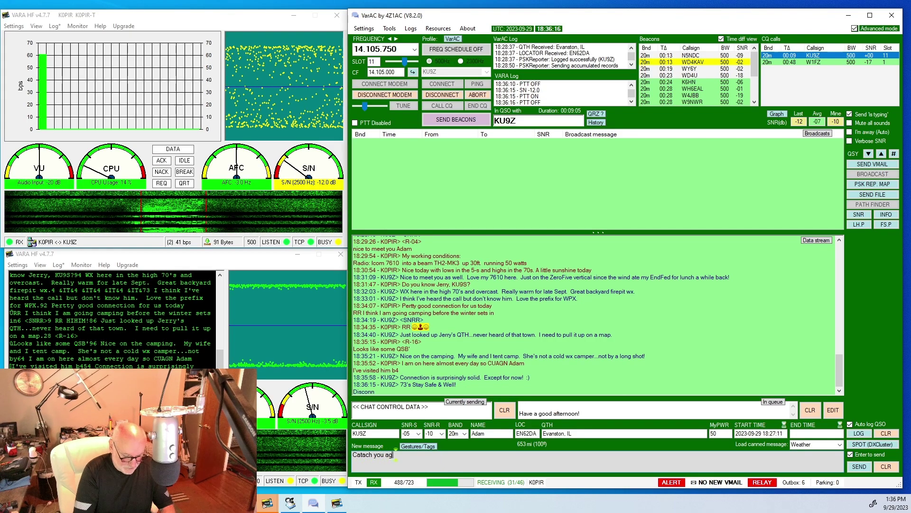
text(ain)
key(Return)
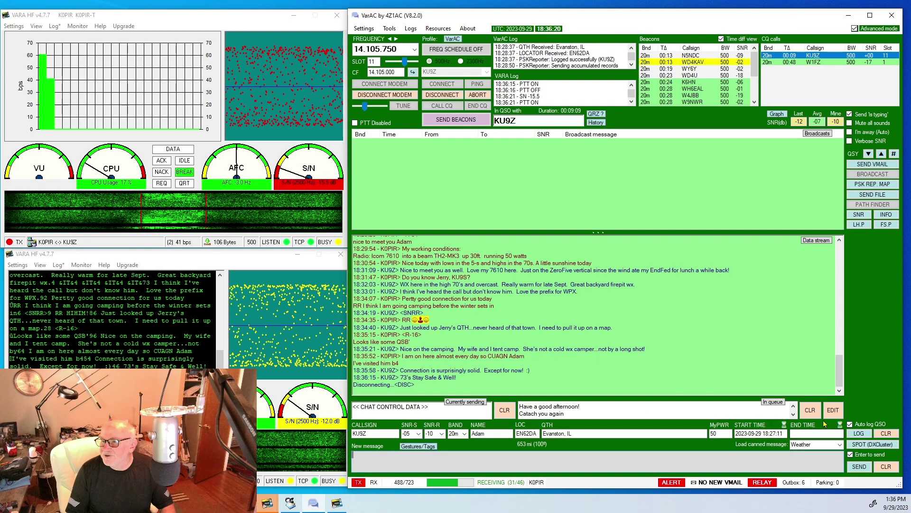
click(831, 410)
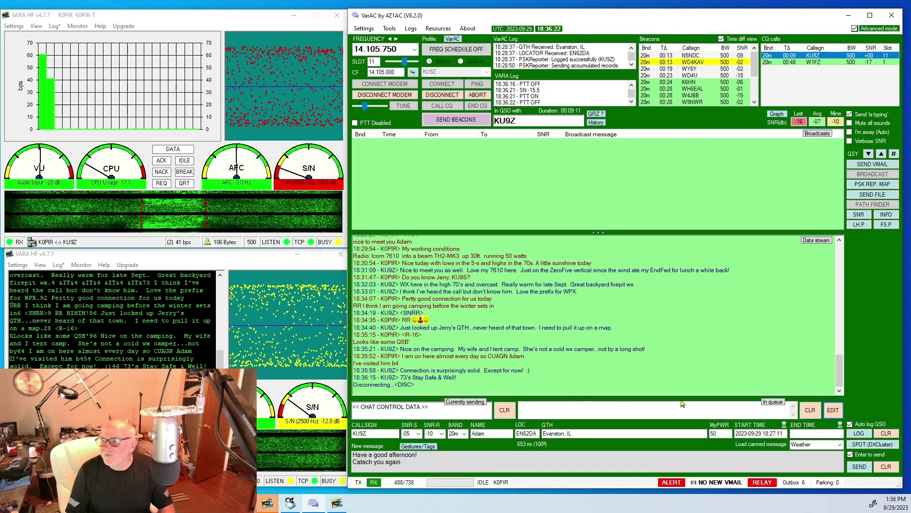
click(361, 462)
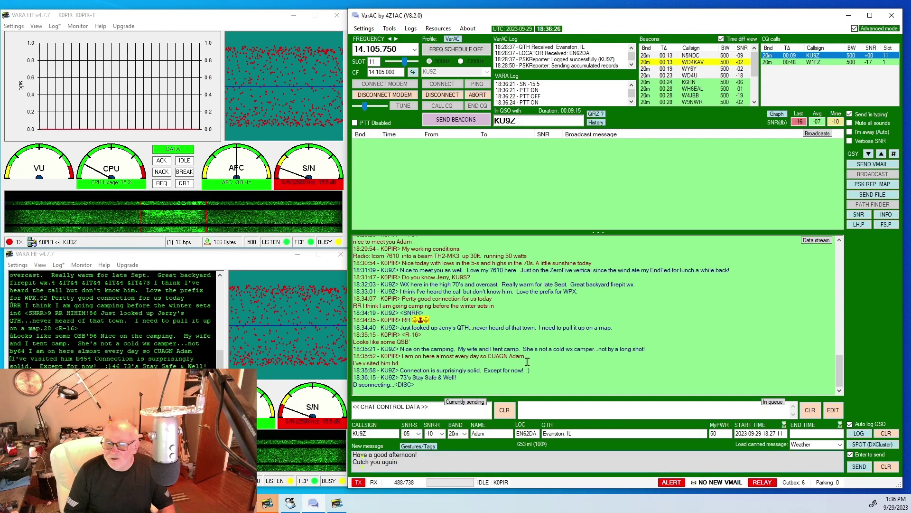
key(Return)
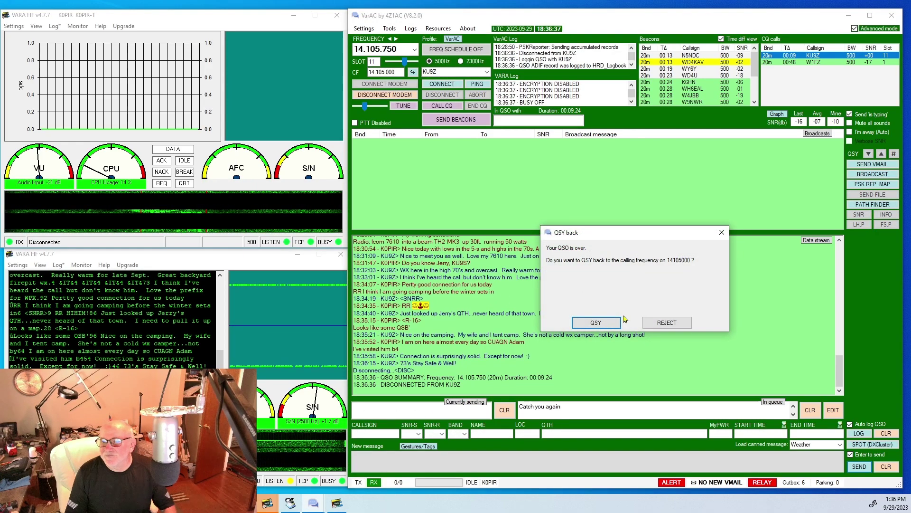
QSY back to the calling frequency 14105000 and start a connection to WD6R from the CQ calls.
click(594, 322)
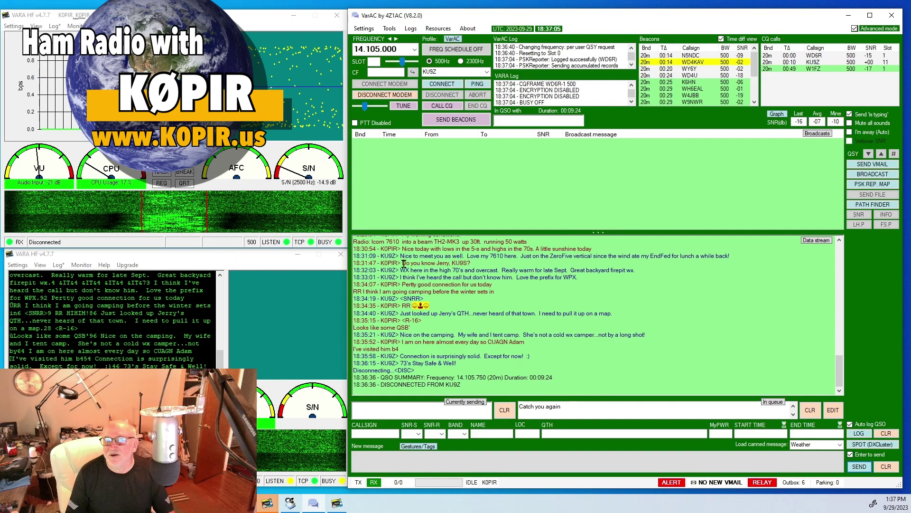
click(803, 60)
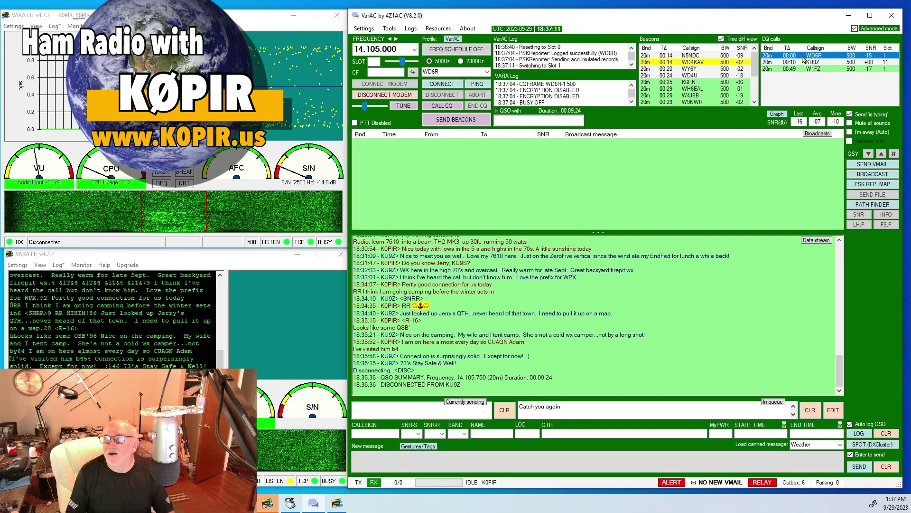
double_click(803, 59)
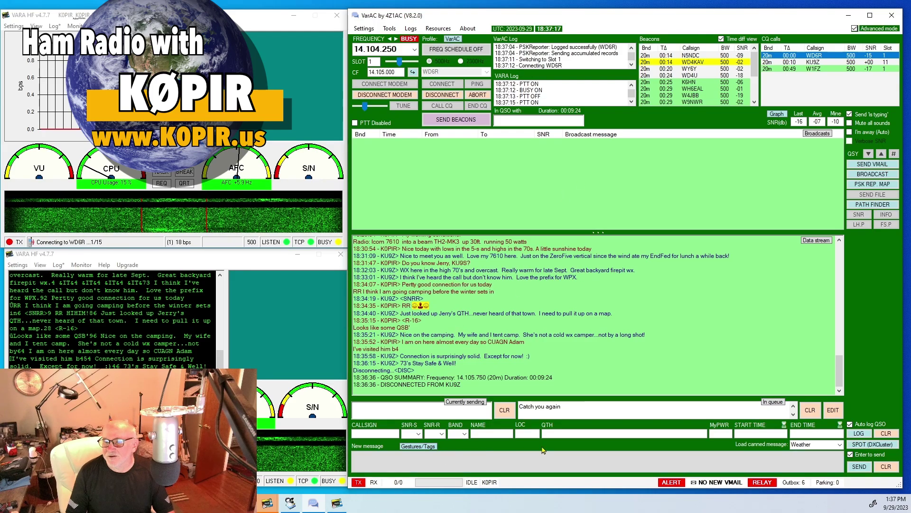
click(811, 411)
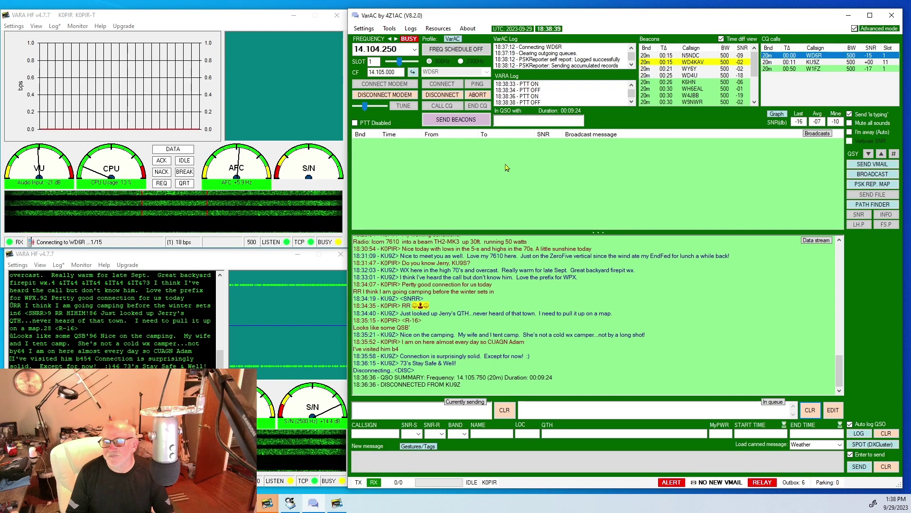
click(479, 96)
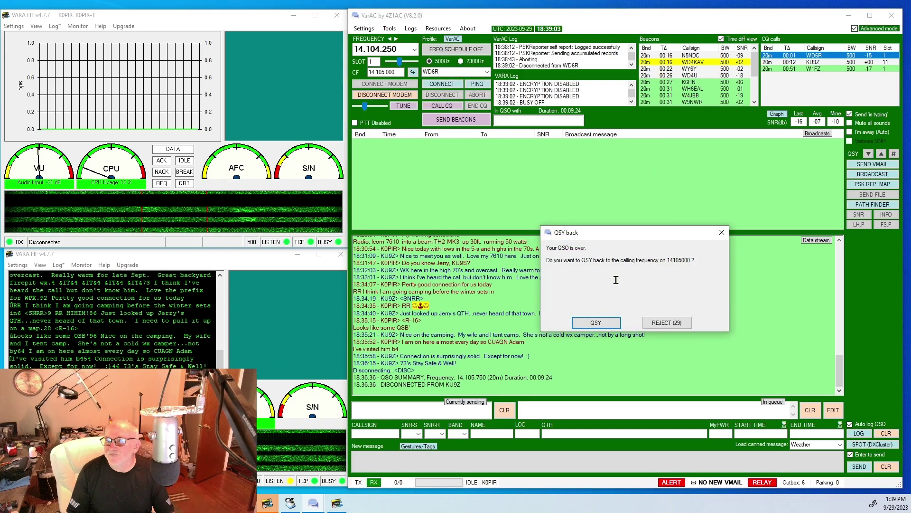
click(597, 323)
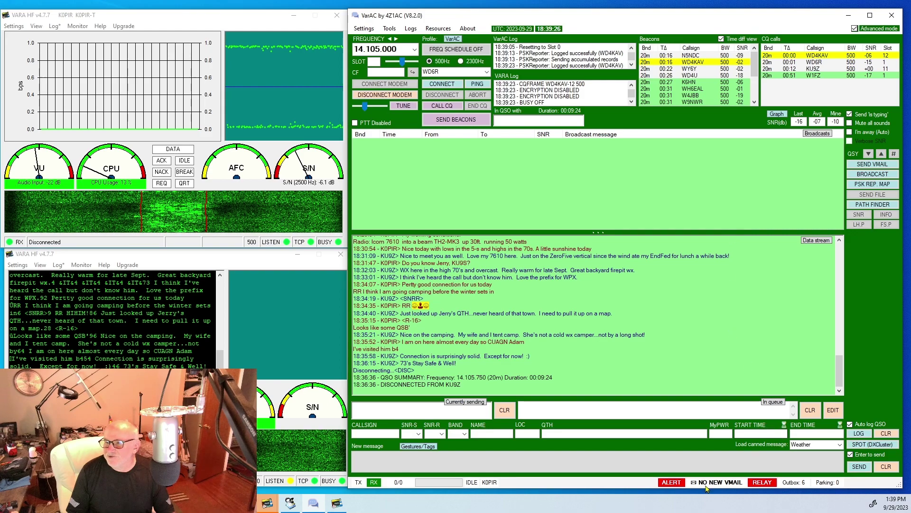
Mark all incoming alerts in the Alert center as read and close it.
click(672, 482)
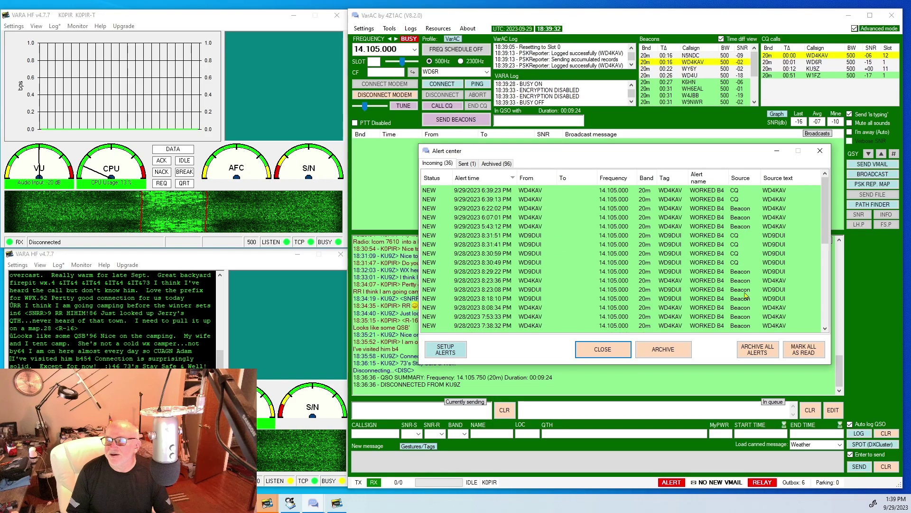
click(821, 351)
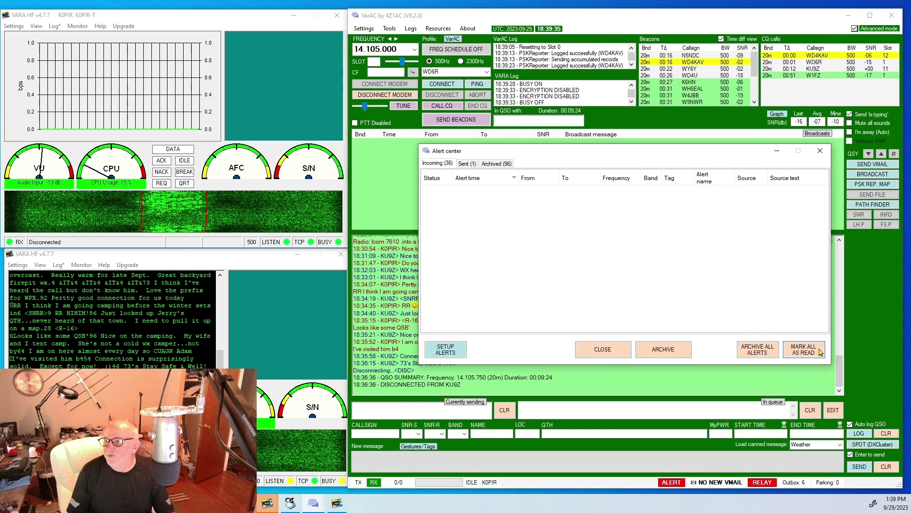
click(617, 347)
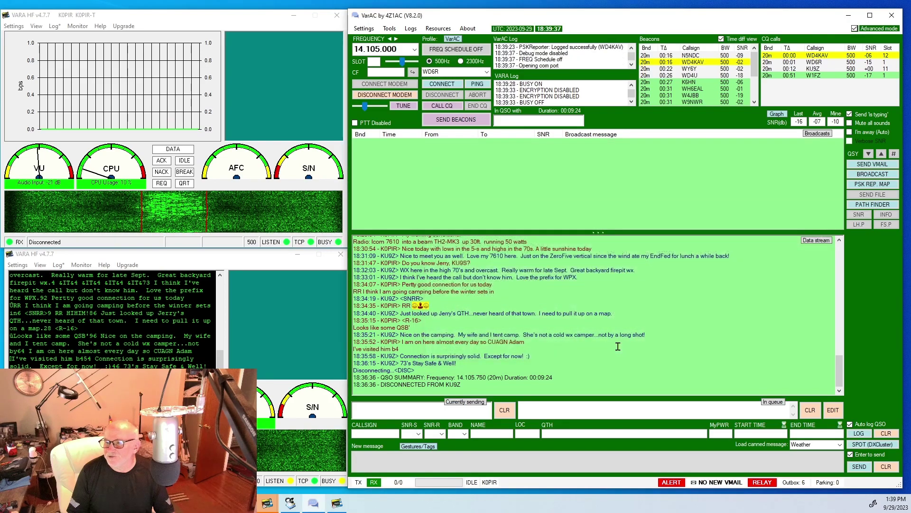